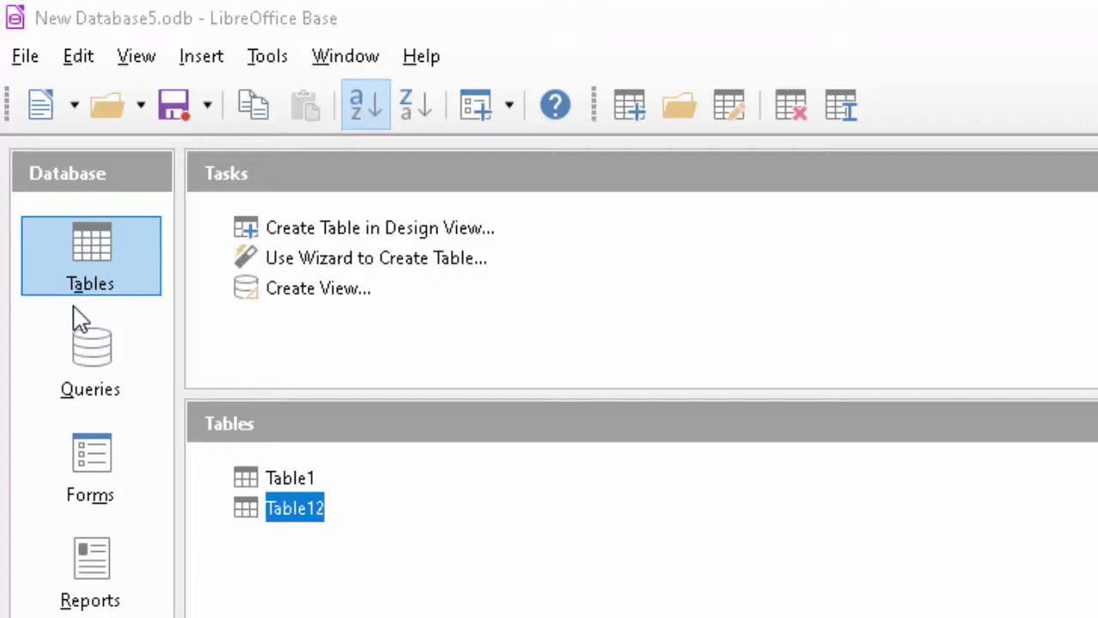
Step: Save the New Database5.odb database file from the toolbar
{"action": "left_click", "coordinate": [158, 101]}
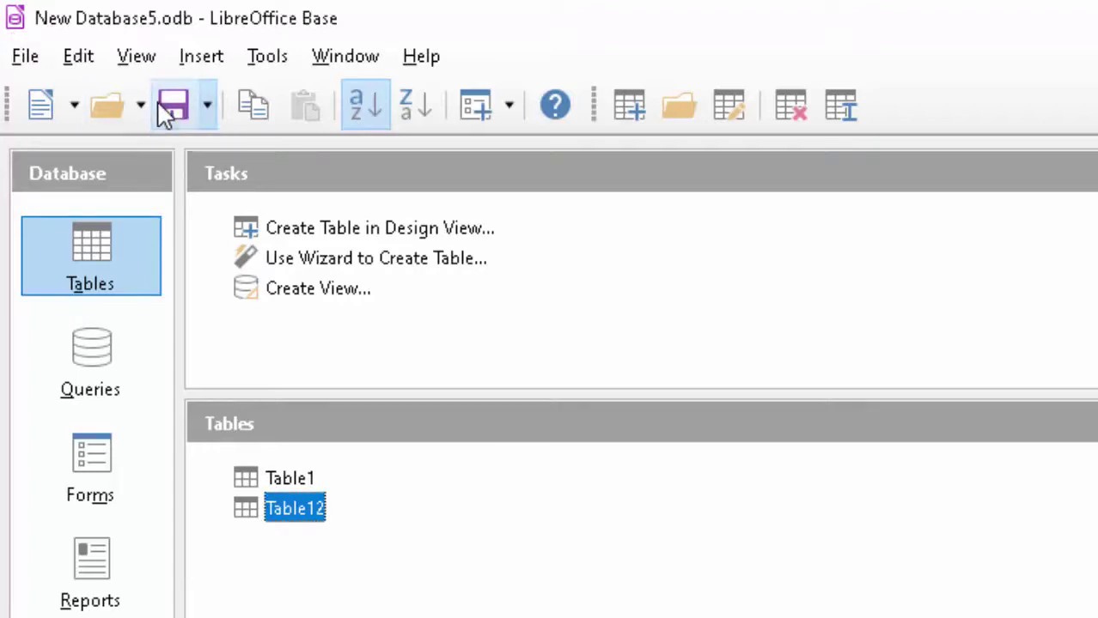
Step: Start a new table in design view with fields named num1, num2 and num3
{"action": "left_click", "coordinate": [326, 229]}
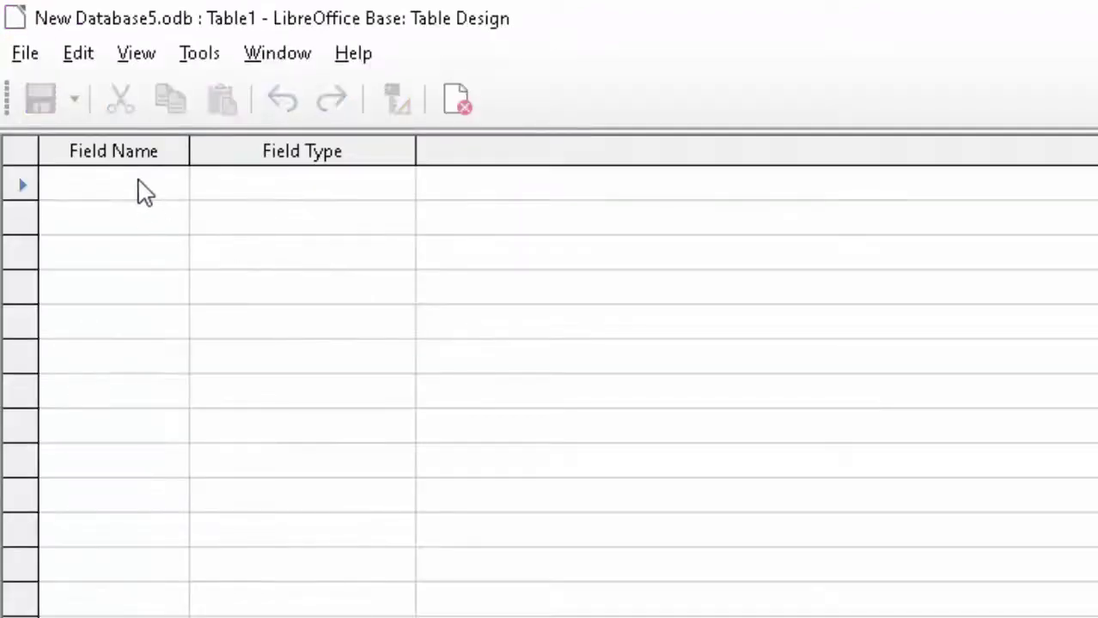
{"action": "type", "text": "n"}
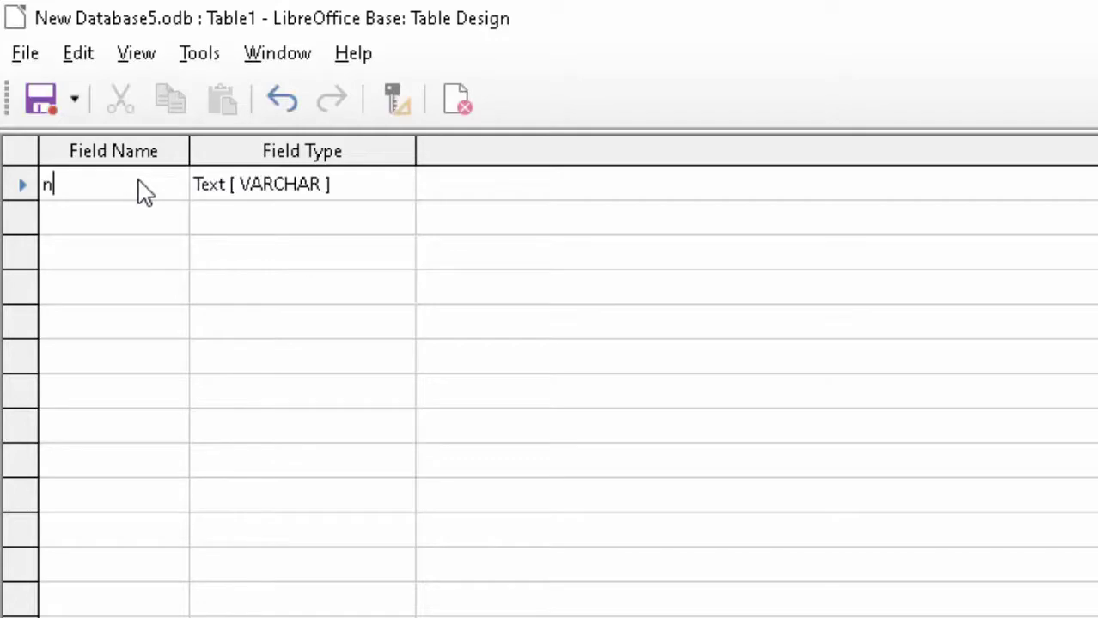
{"action": "type", "text": "um1"}
{"action": "key", "text": "Tab"}
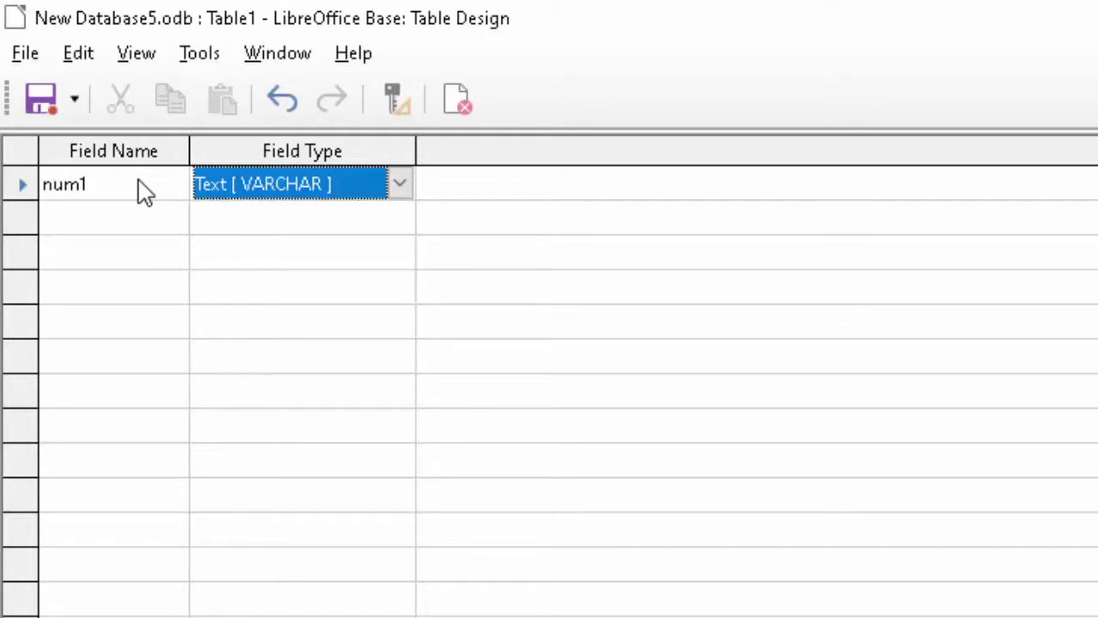
{"action": "left_click", "coordinate": [84, 217]}
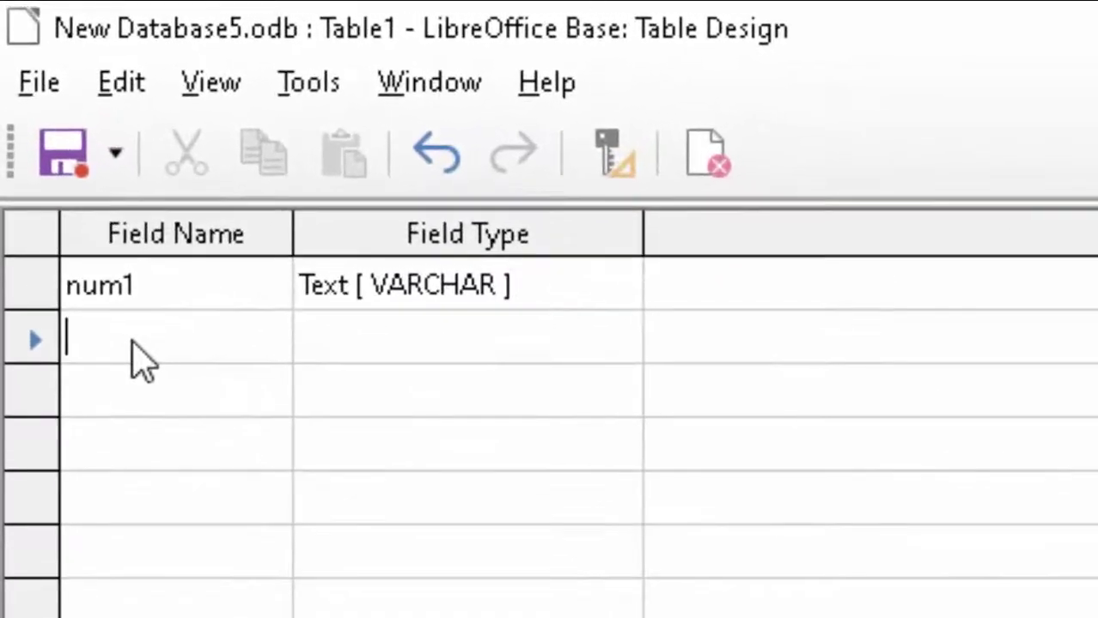
{"action": "type", "text": "num"}
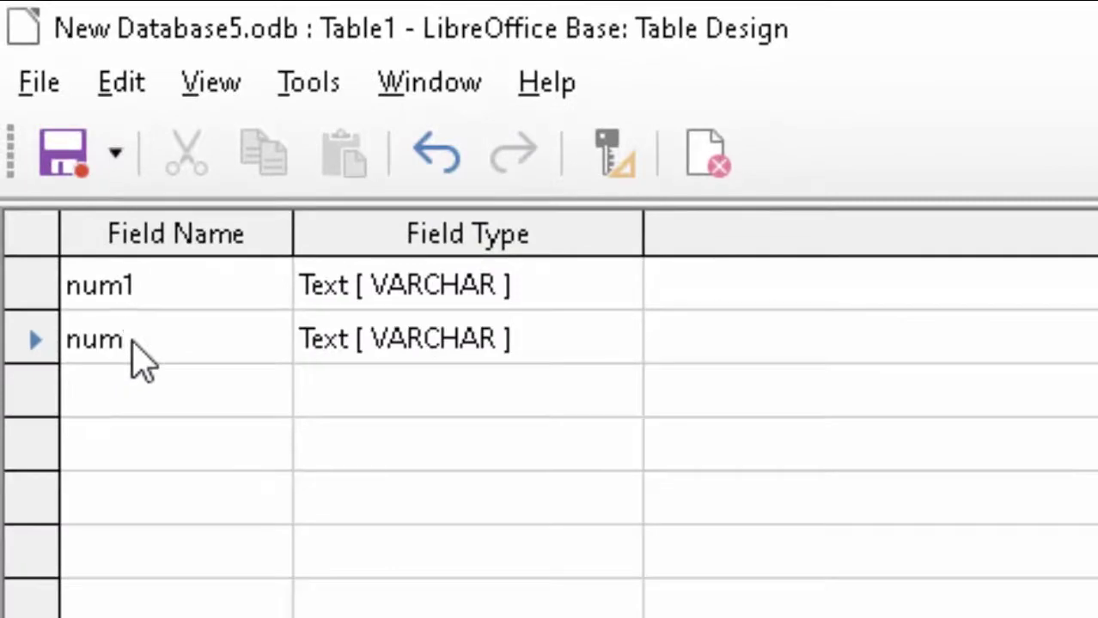
{"action": "type", "text": "2"}
{"action": "key", "text": "Tab"}
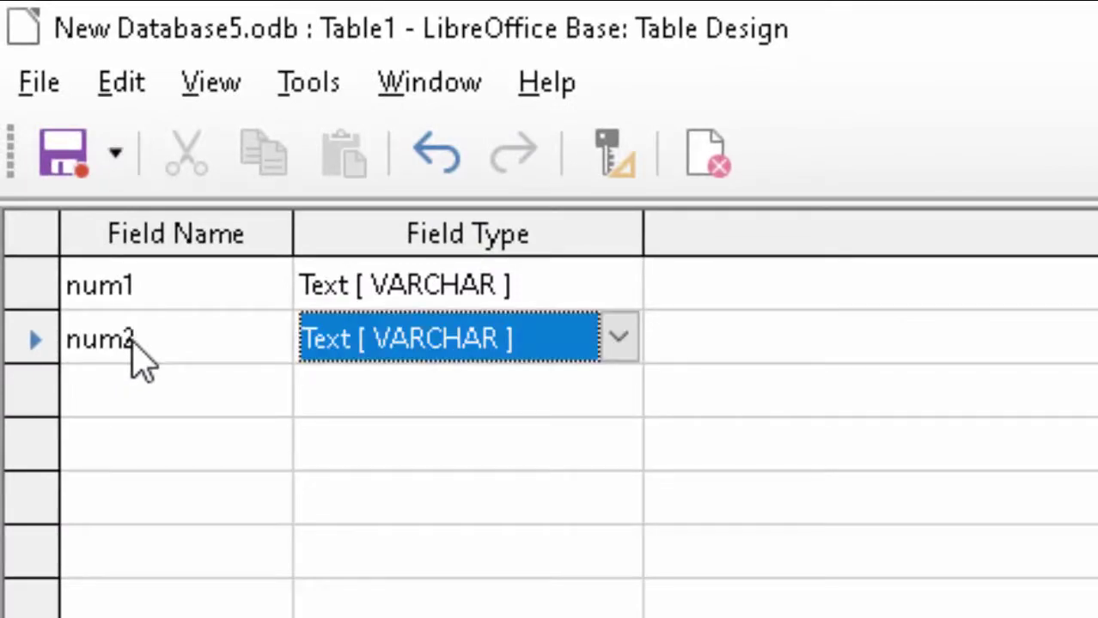
{"action": "key", "text": "Tab"}
{"action": "key", "text": "Tab"}
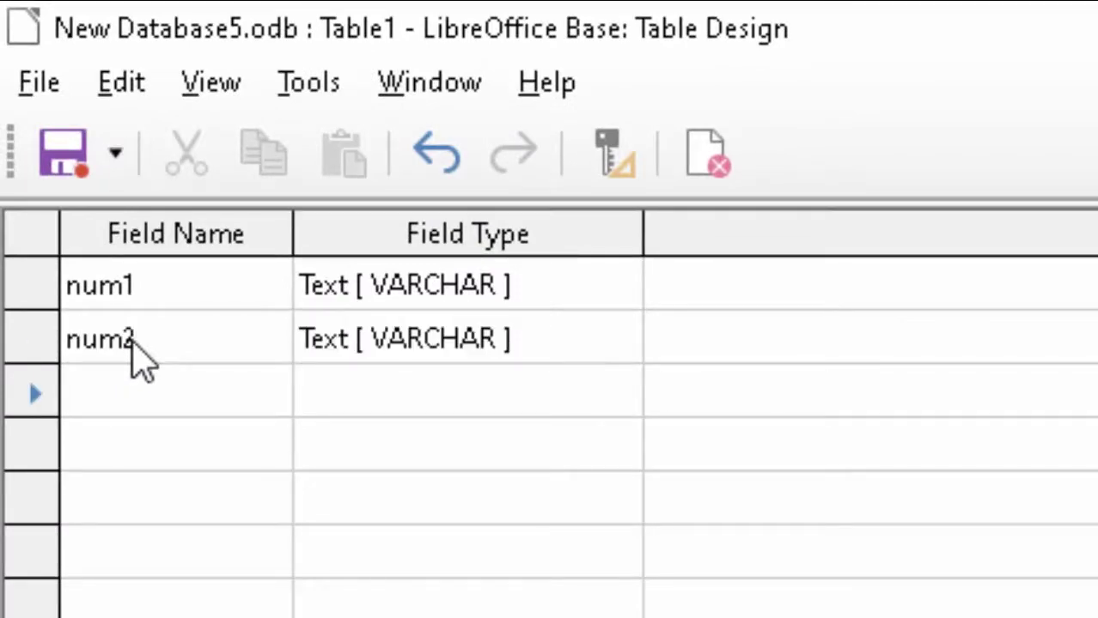
{"action": "left_click", "coordinate": [116, 394]}
{"action": "type", "text": "nu"}
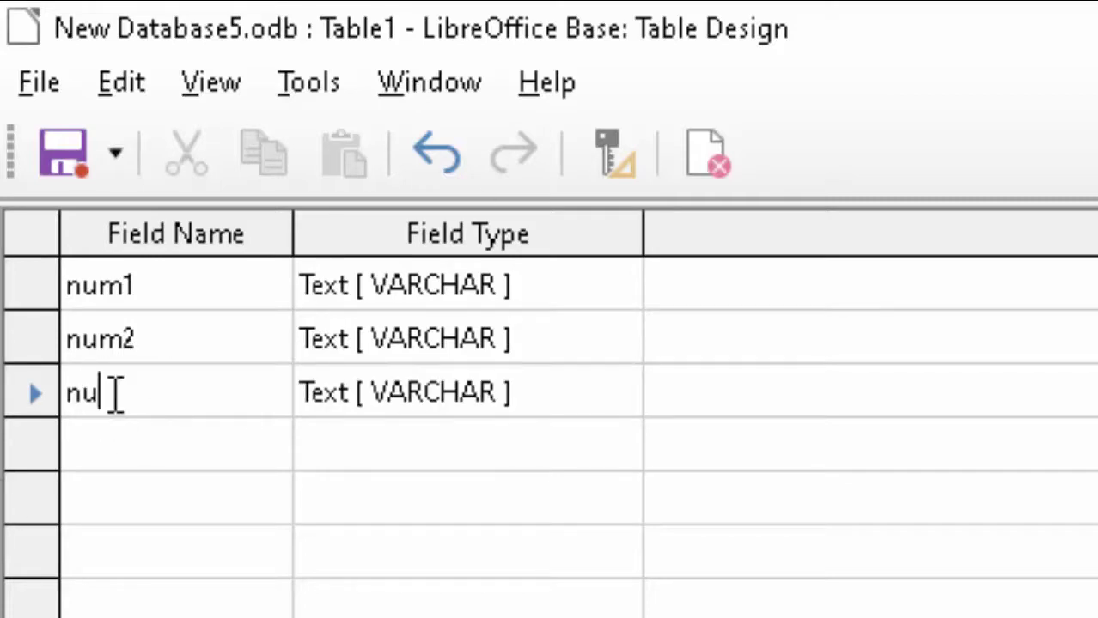
{"action": "type", "text": "m3"}
{"action": "key", "text": "Tab"}
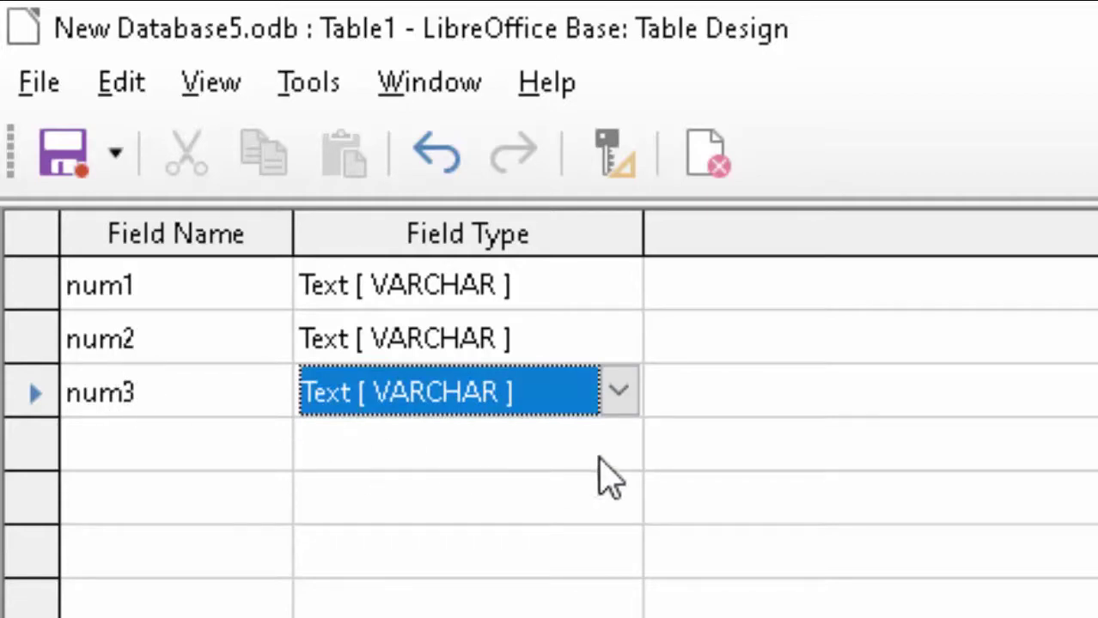
Step: Set the num3, num2 and num1 field types to Number [ NUMERIC ]
{"action": "left_click", "coordinate": [618, 392]}
{"action": "left_click", "coordinate": [515, 507]}
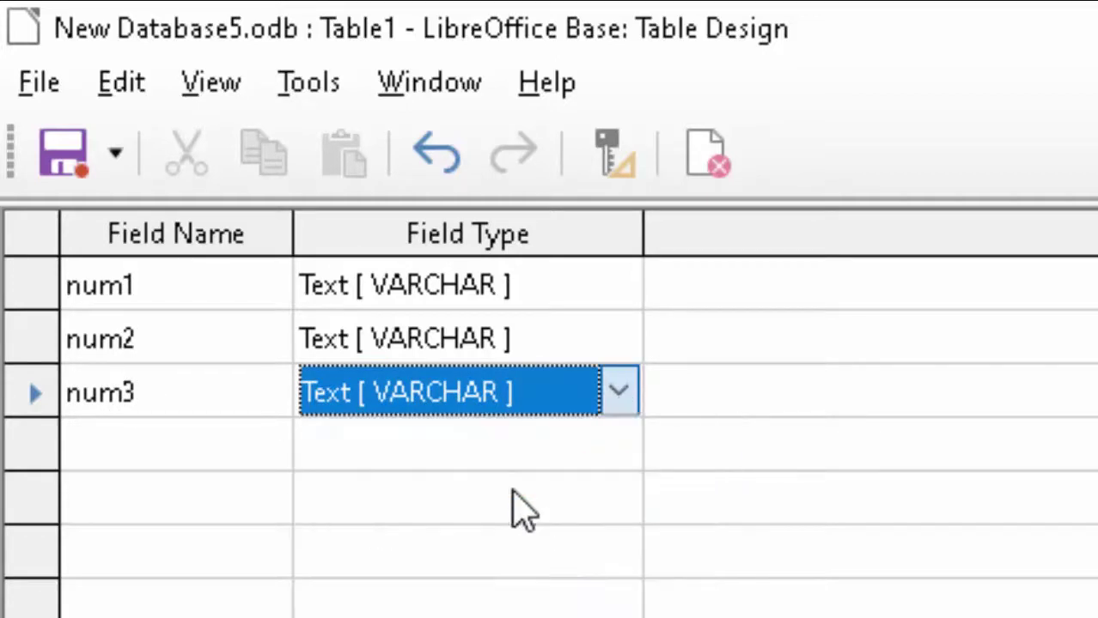
{"action": "left_click", "coordinate": [581, 347]}
{"action": "left_click", "coordinate": [618, 339]}
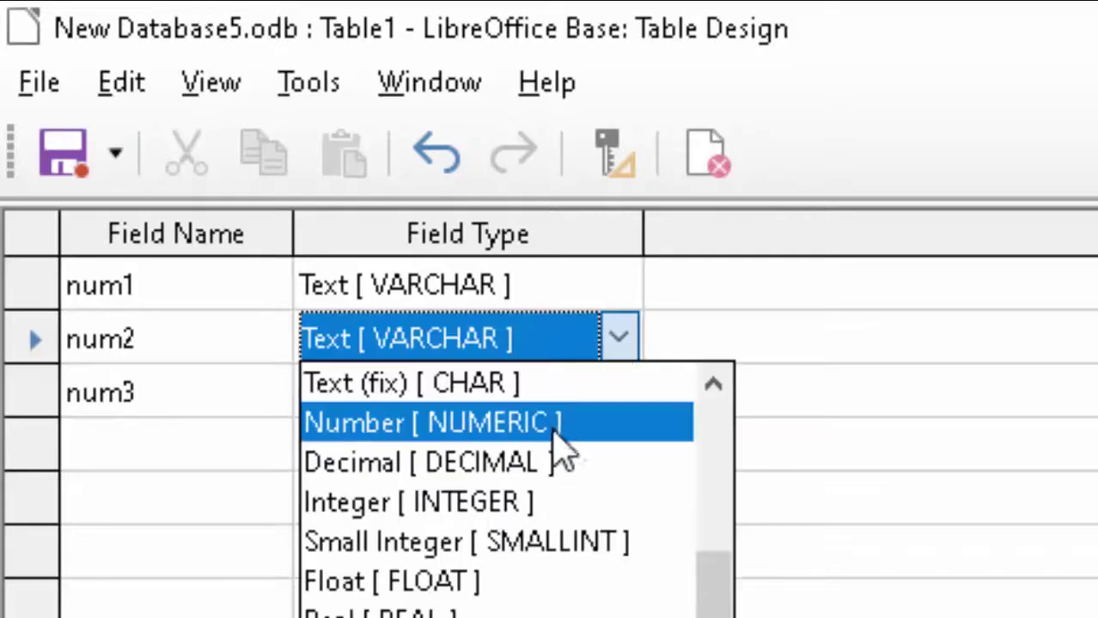
{"action": "left_click", "coordinate": [558, 447]}
{"action": "left_click", "coordinate": [573, 284]}
{"action": "left_click", "coordinate": [616, 287]}
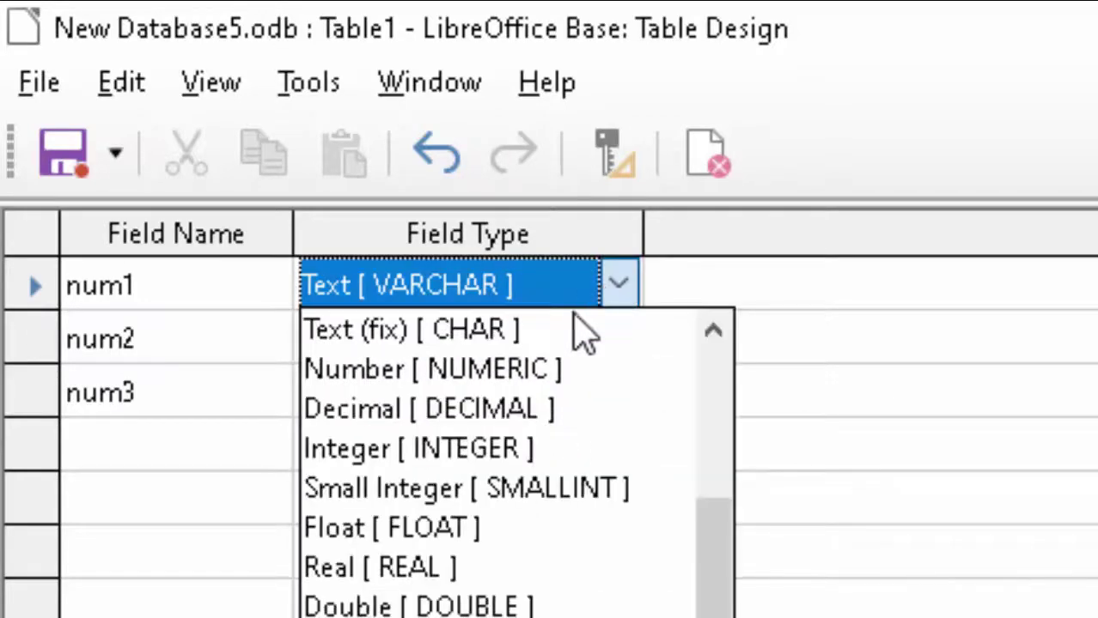
{"action": "key", "text": "Escape"}
Step: Finish num1 as Number, then save the table as Table2 with an automatic ID primary key
{"action": "key", "text": "n"}
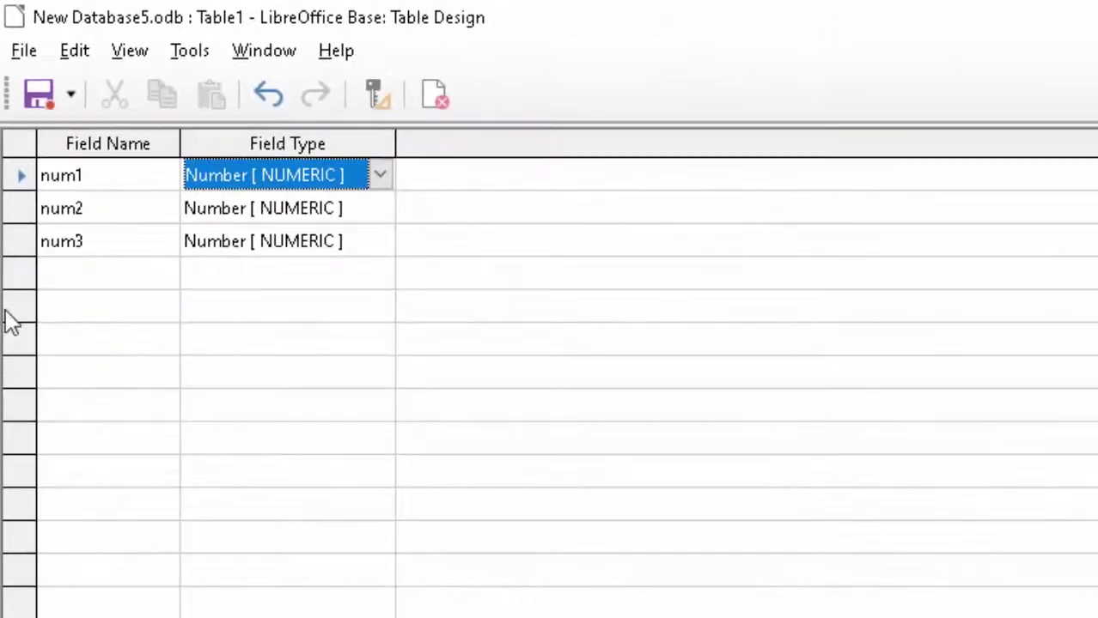
{"action": "left_click", "coordinate": [38, 95]}
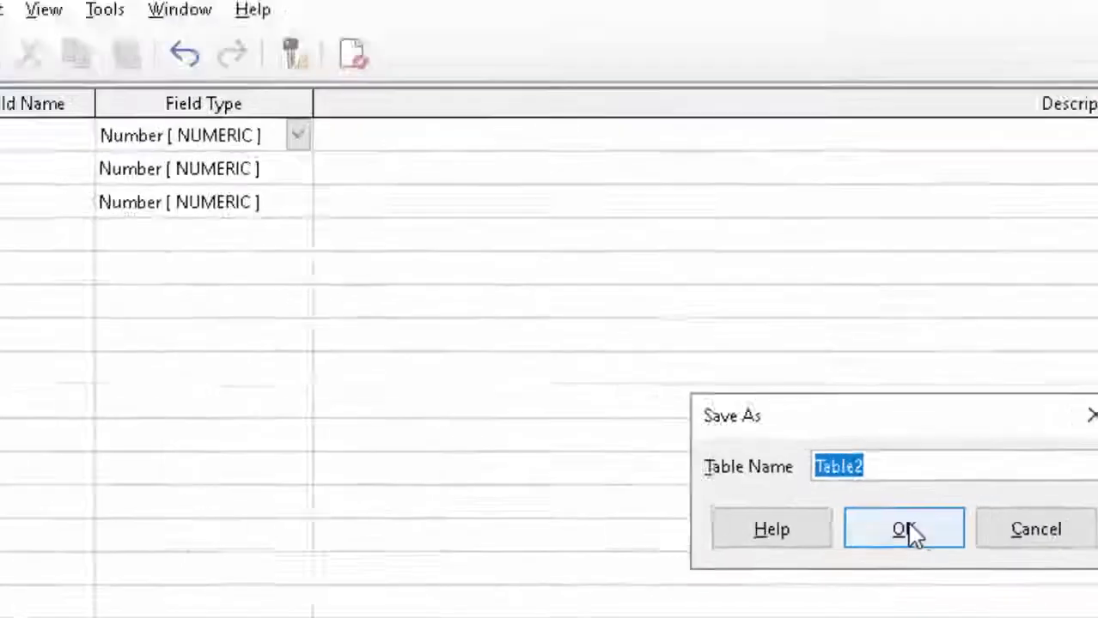
{"action": "left_click", "coordinate": [912, 532]}
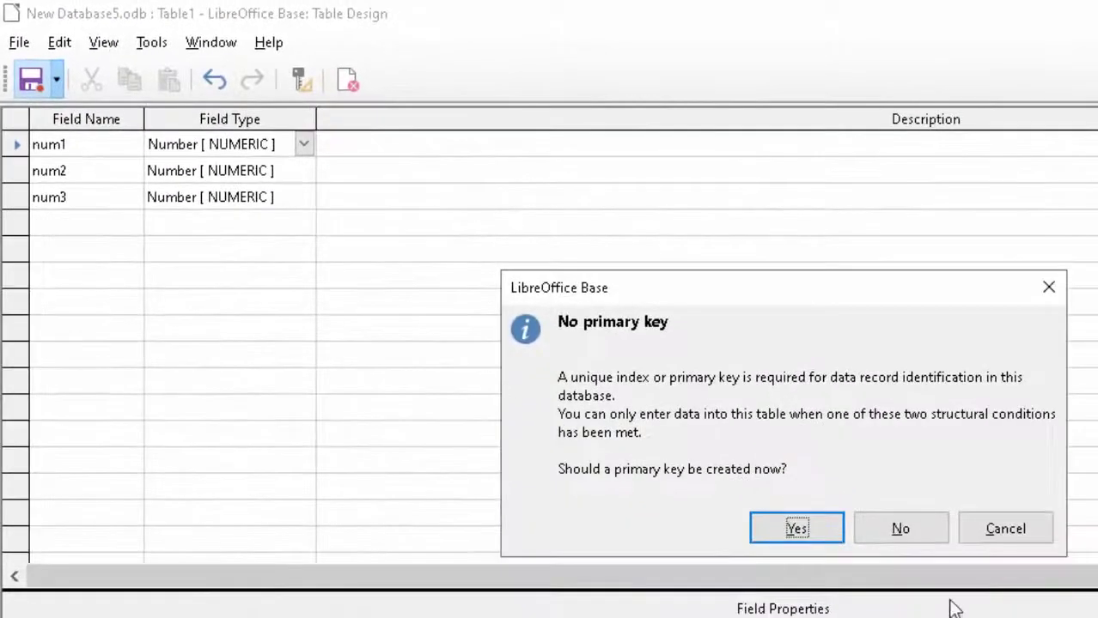
{"action": "left_click", "coordinate": [787, 530]}
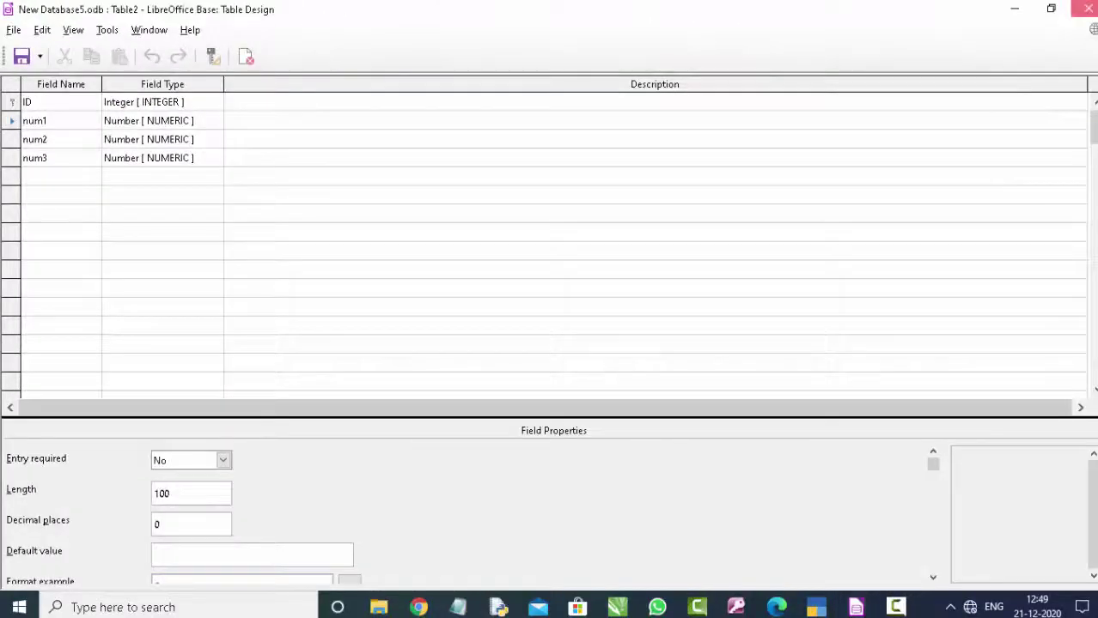
Step: Close the table design, open Table2 and enter the first record 45, 1, 6
{"action": "left_click", "coordinate": [1087, 9]}
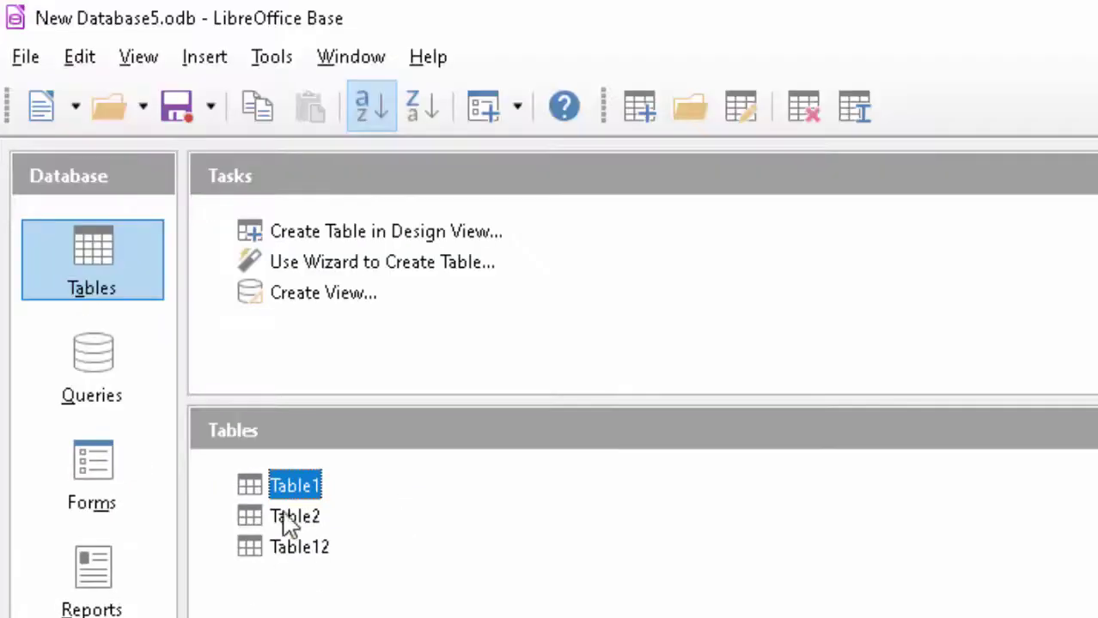
{"action": "double_click", "coordinate": [360, 484]}
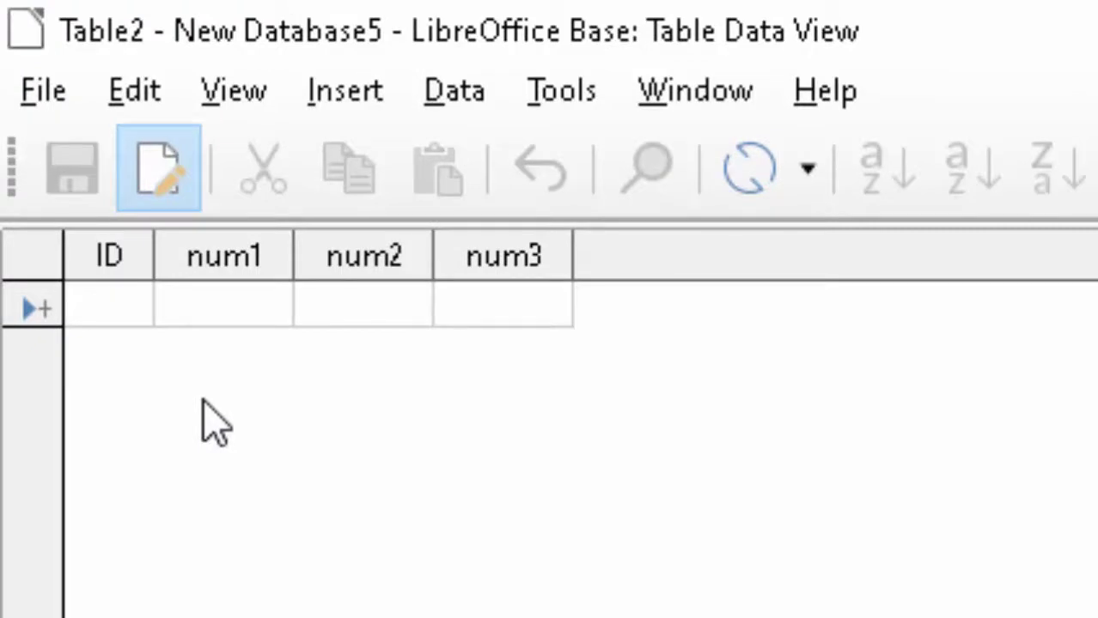
{"action": "type", "text": "1"}
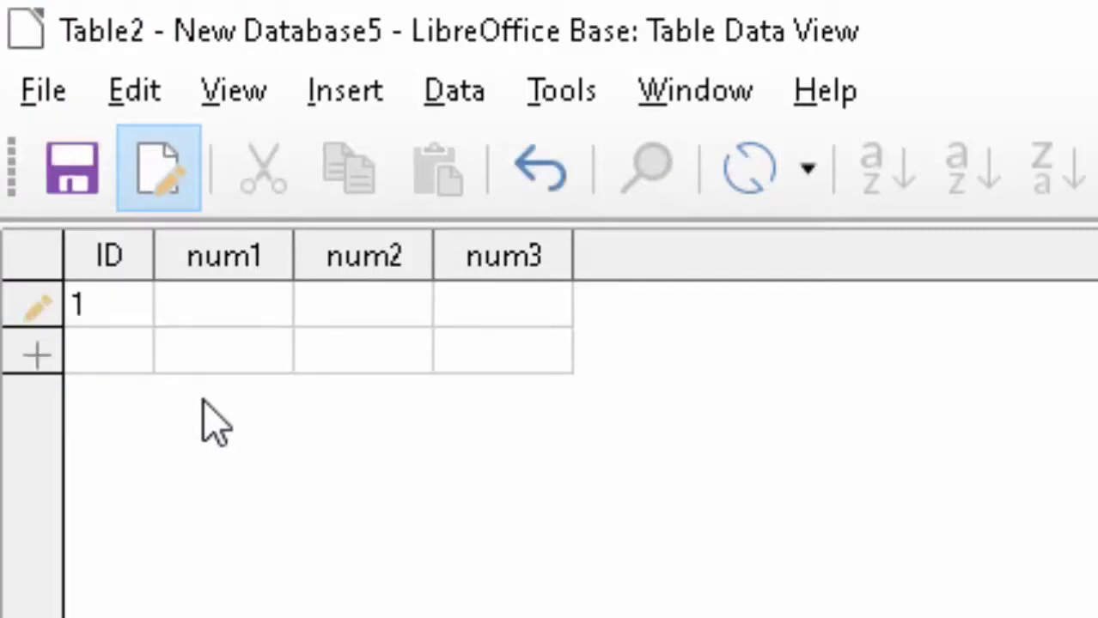
{"action": "type", "text": "45"}
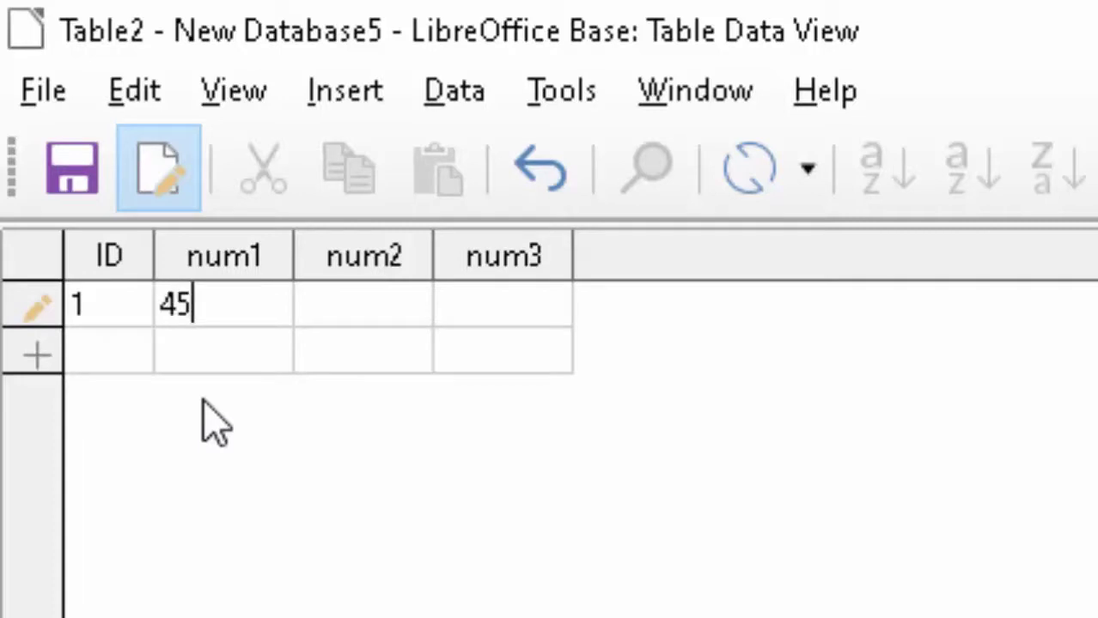
{"action": "key", "text": "Tab"}
{"action": "type", "text": "1"}
{"action": "key", "text": "Tab"}
{"action": "type", "text": "6"}
{"action": "key", "text": "Tab"}
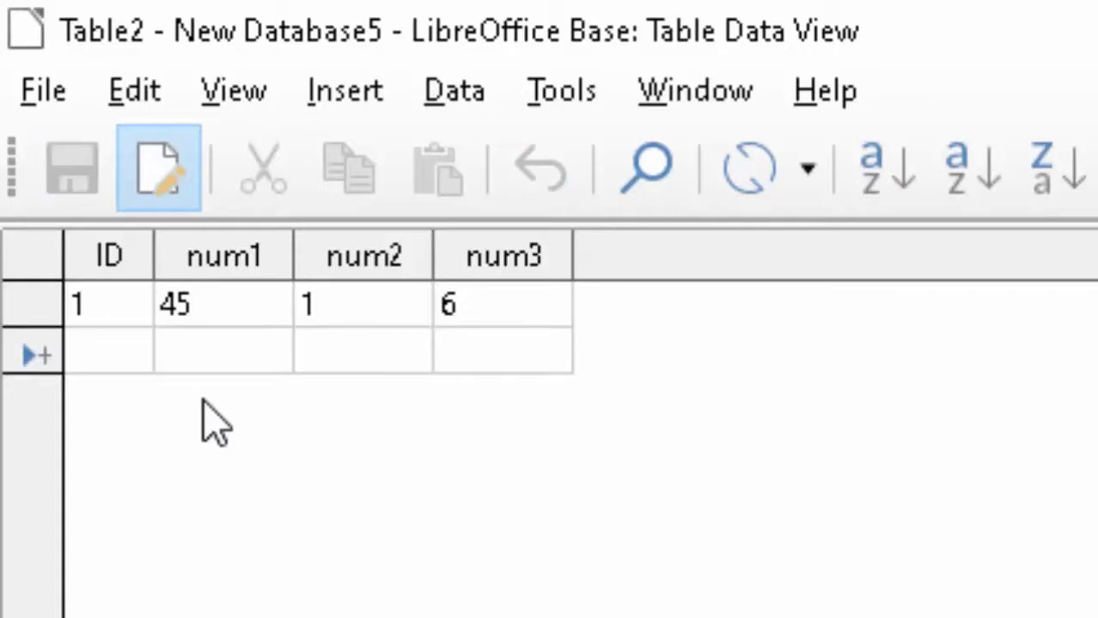
Step: Enter the second record: ID 2 with num1–num3 values 4, 2, 7
{"action": "type", "text": "2"}
{"action": "key", "text": "Tab"}
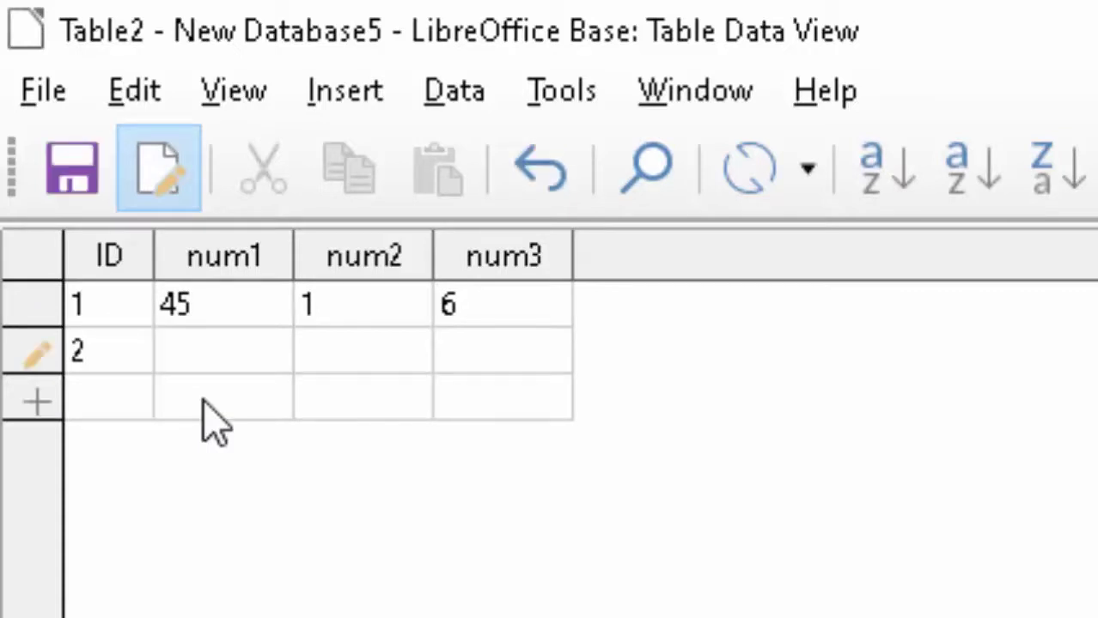
{"action": "type", "text": "4"}
{"action": "key", "text": "Tab"}
{"action": "type", "text": "2"}
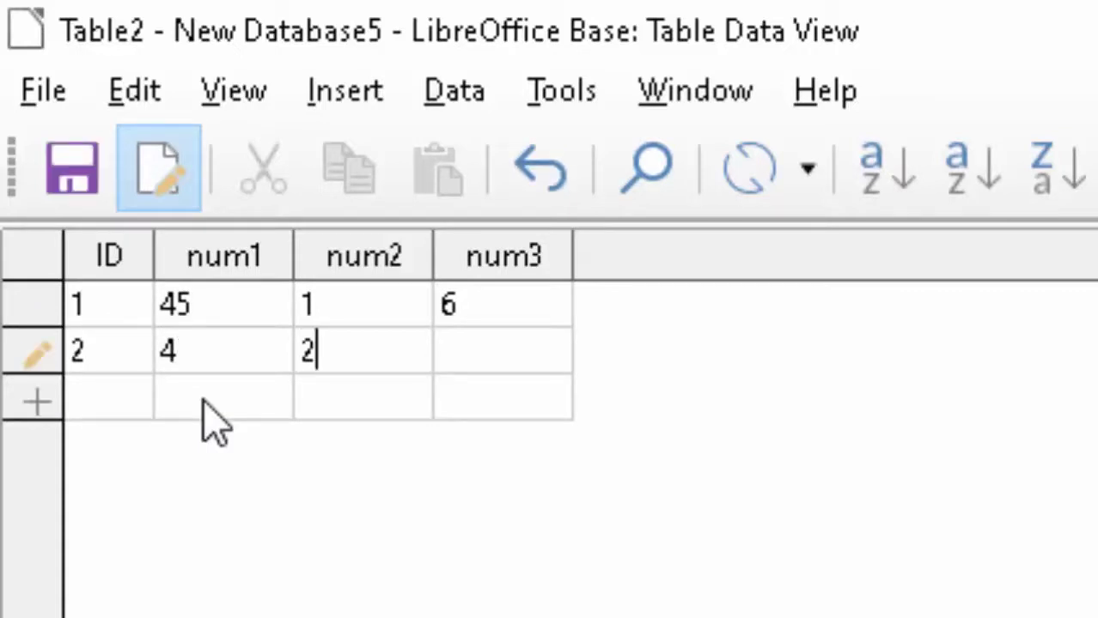
{"action": "key", "text": "Tab"}
{"action": "type", "text": "7"}
{"action": "key", "text": "Tab"}
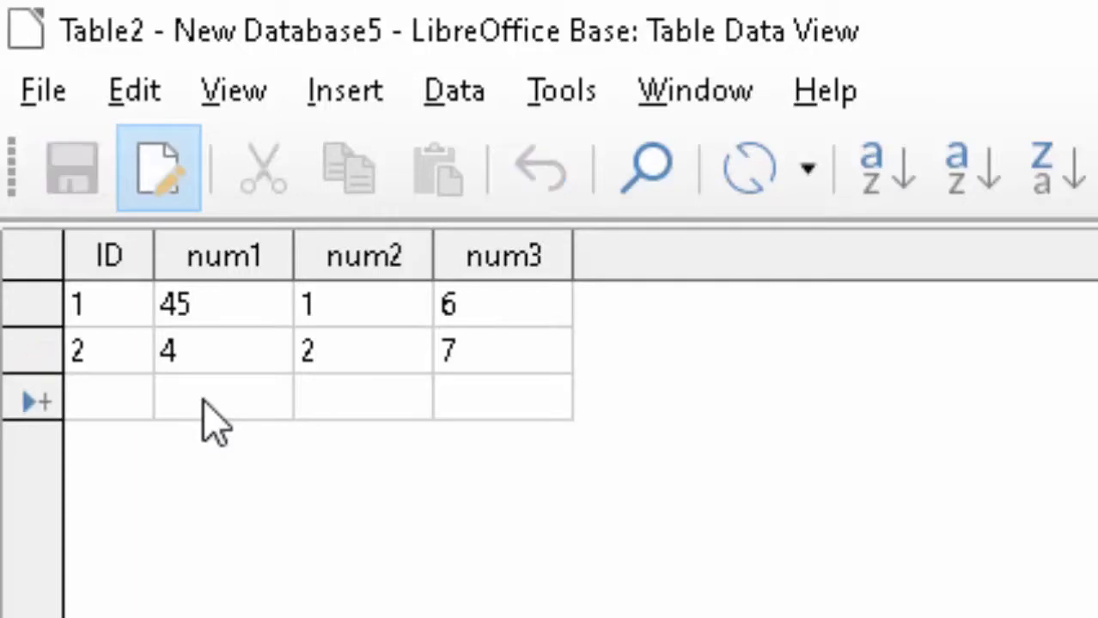
Step: Enter the third record: ID 3 with num1–num3 values 23, 1, 2
{"action": "type", "text": "3"}
{"action": "key", "text": "Tab"}
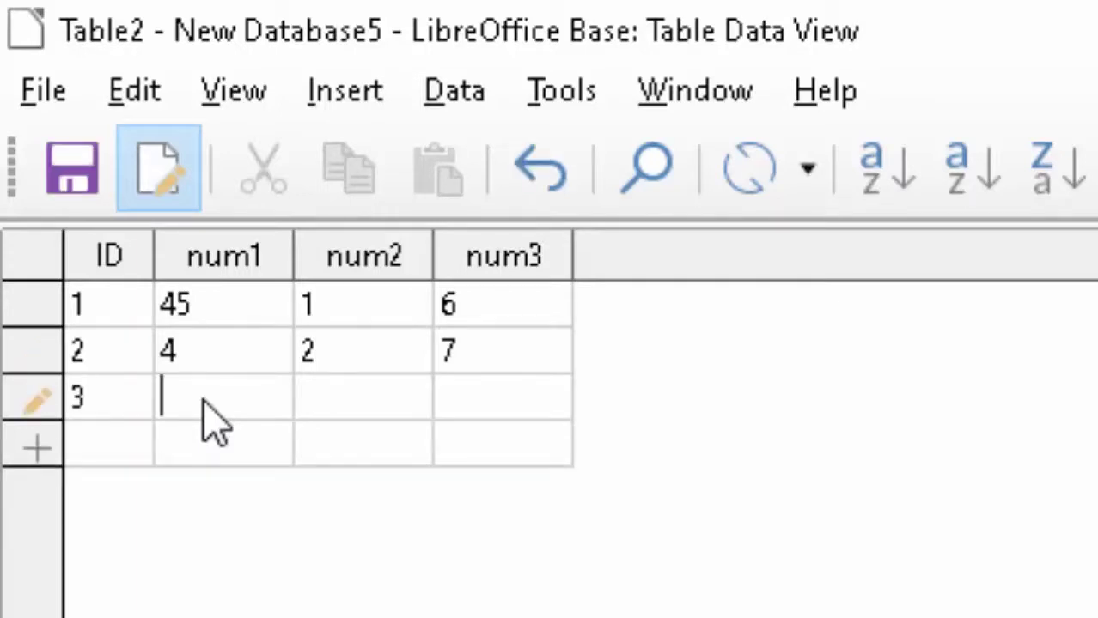
{"action": "type", "text": "23"}
{"action": "key", "text": "Tab"}
{"action": "type", "text": "1"}
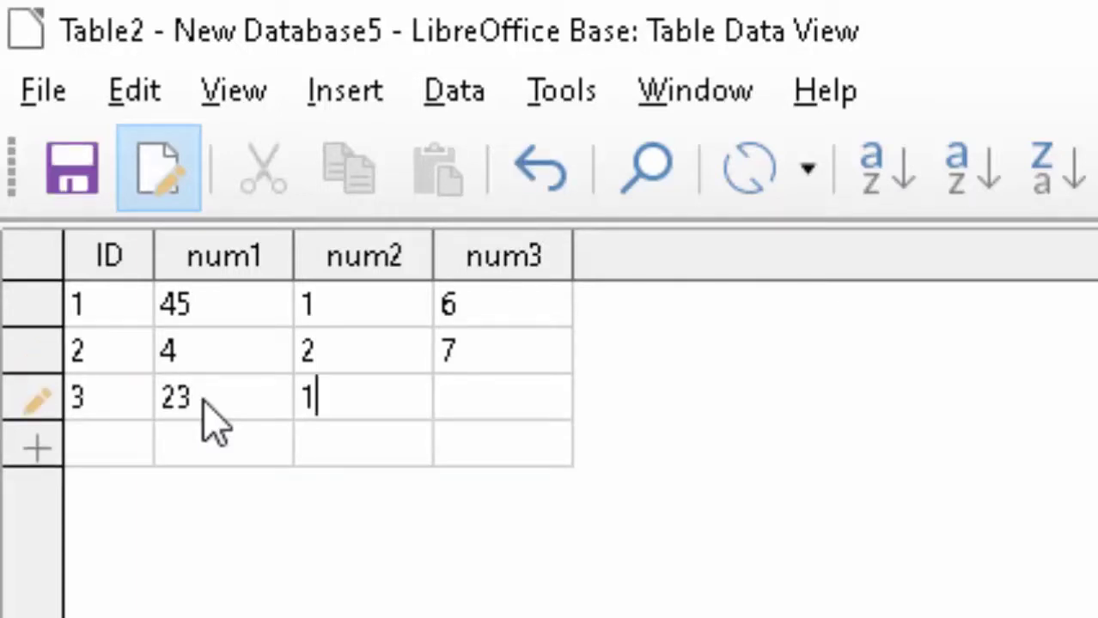
{"action": "key", "text": "Tab"}
{"action": "type", "text": "2"}
{"action": "key", "text": "Tab"}
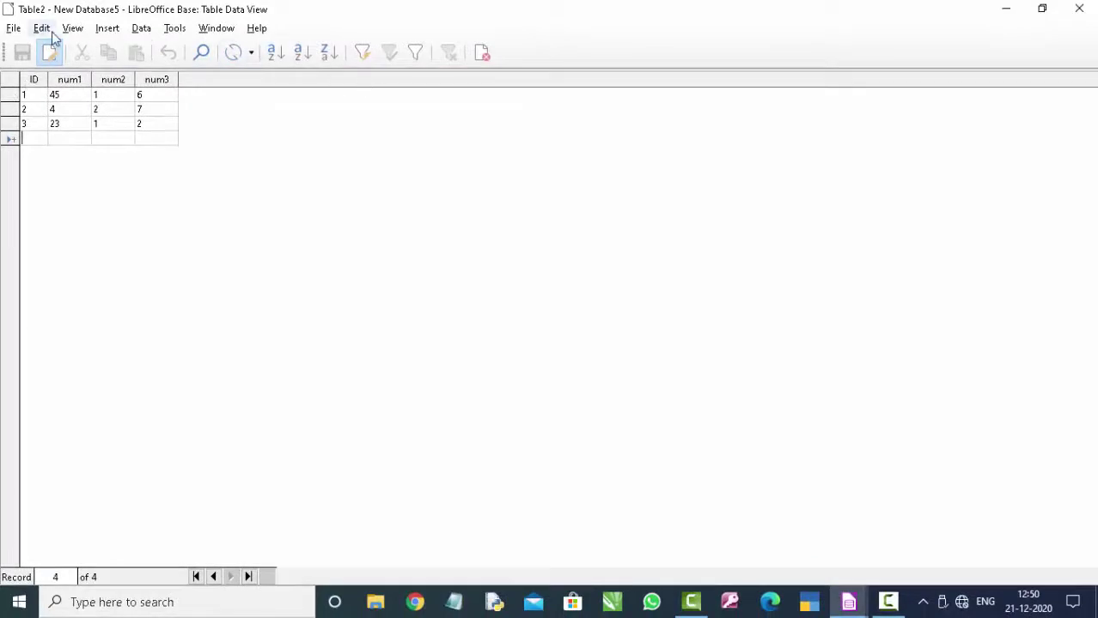
Step: Close the Table2 data view and return to the database window
{"action": "left_click", "coordinate": [13, 29]}
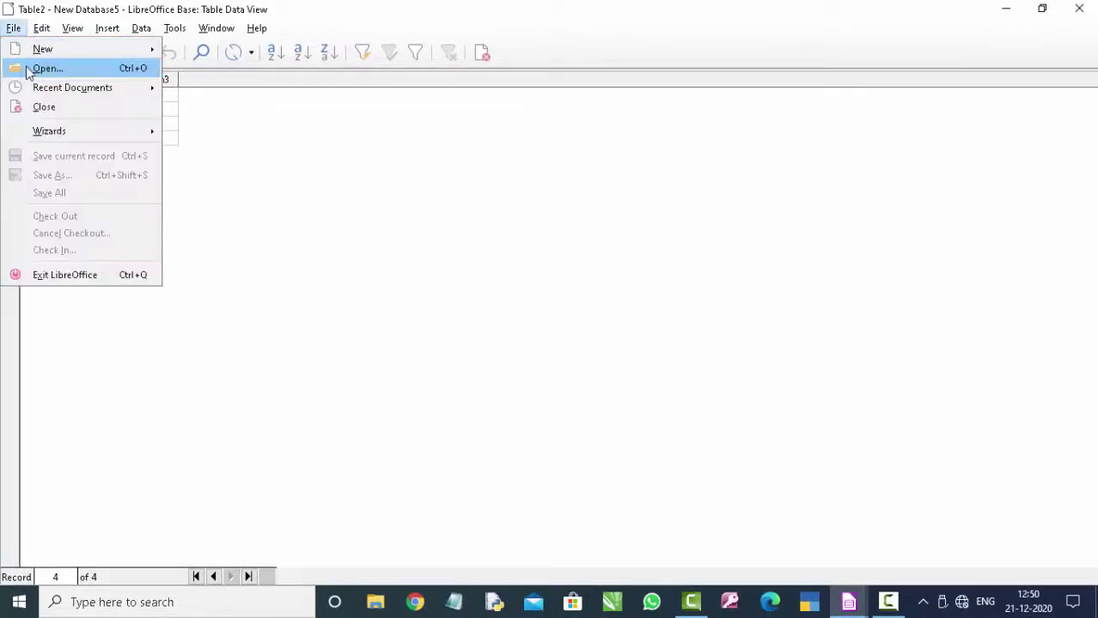
{"action": "left_click", "coordinate": [204, 164]}
{"action": "left_click", "coordinate": [1079, 9]}
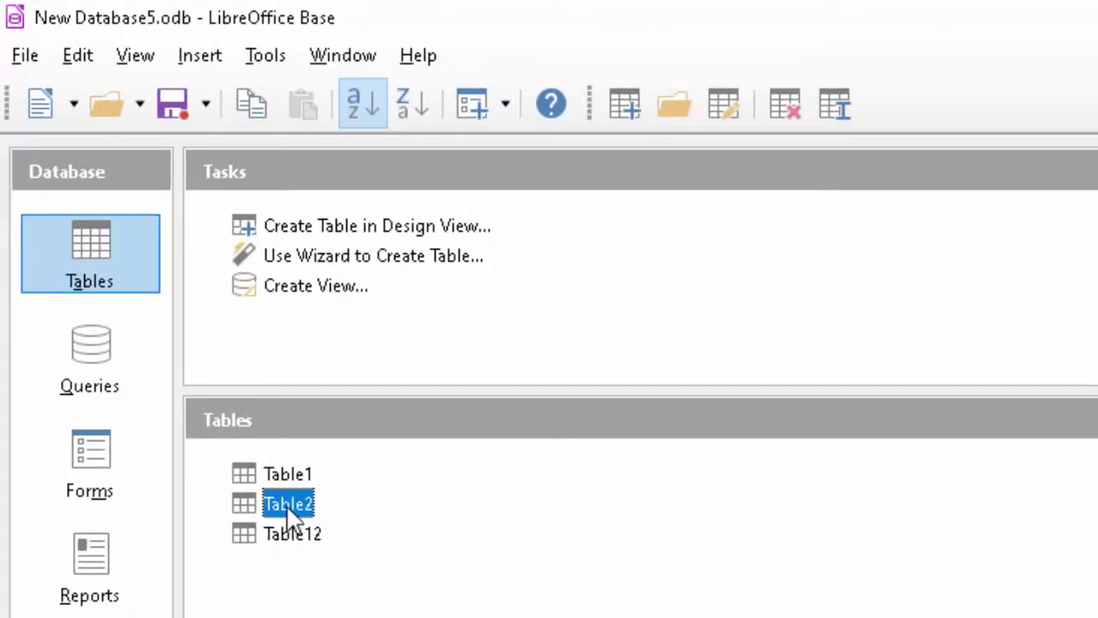
{"action": "right_click", "coordinate": [289, 514]}
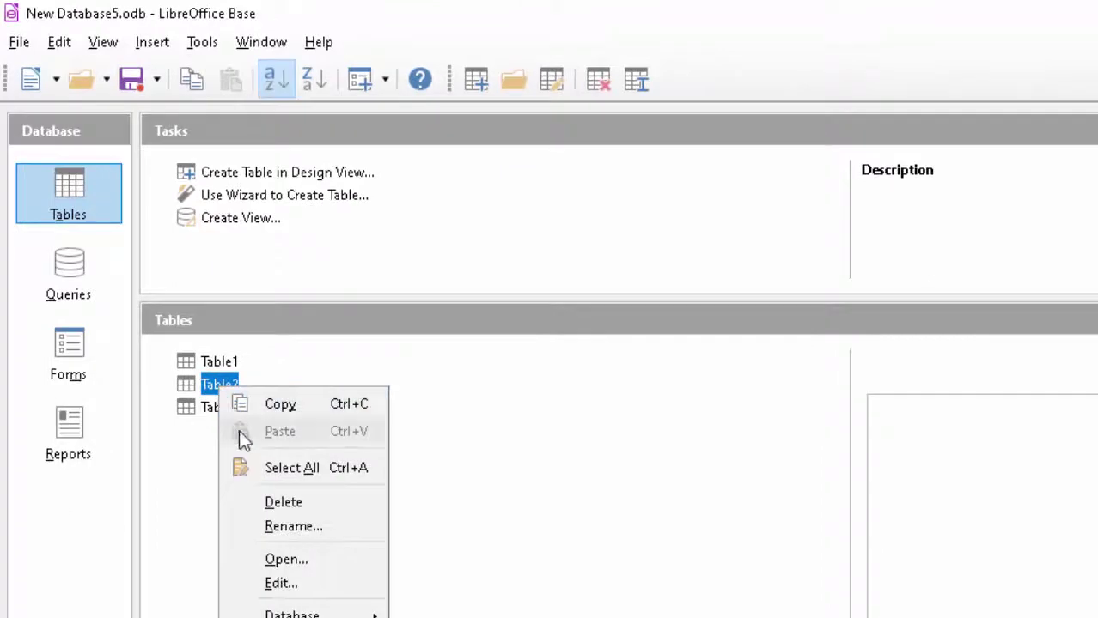
{"action": "left_click", "coordinate": [87, 280]}
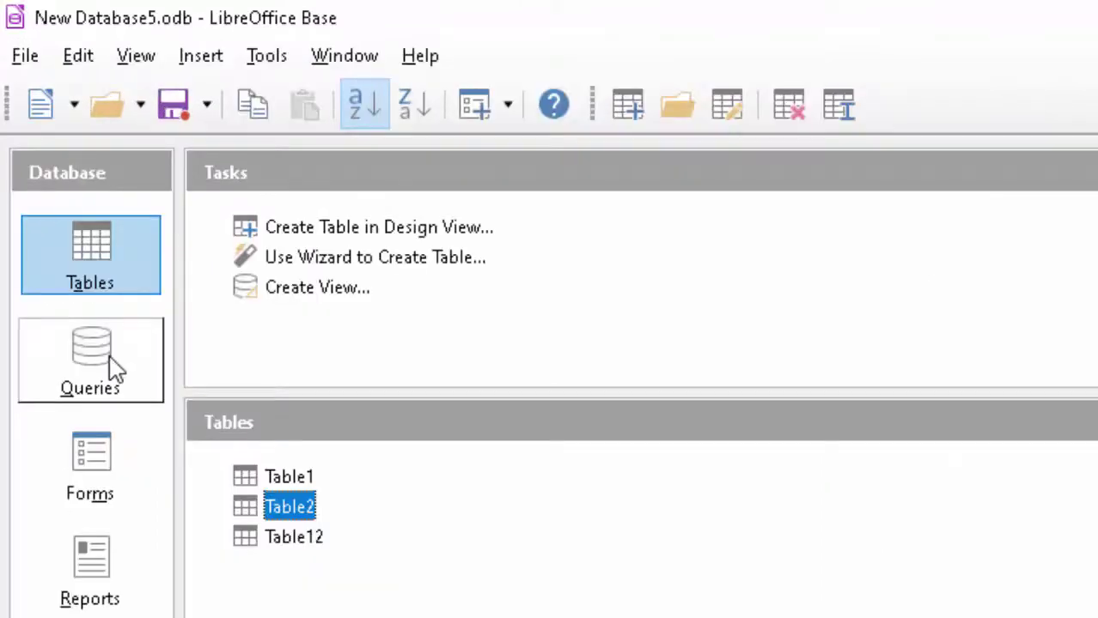
Step: Start a new query design on Table2 and add the ID, num1 and num2 fields
{"action": "left_click", "coordinate": [110, 357]}
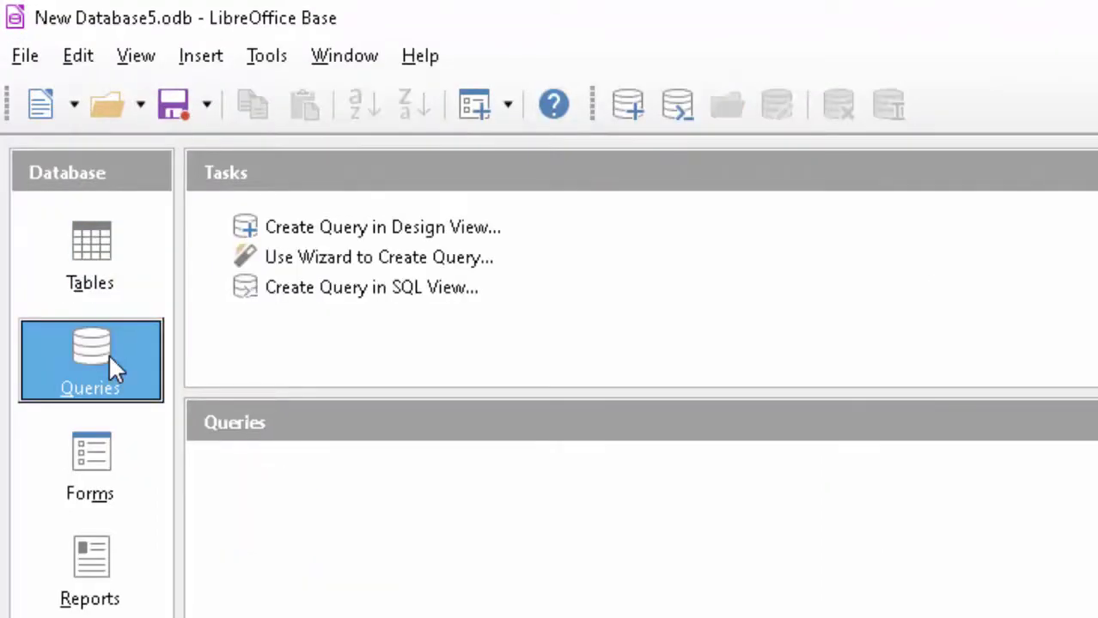
{"action": "left_click", "coordinate": [334, 234]}
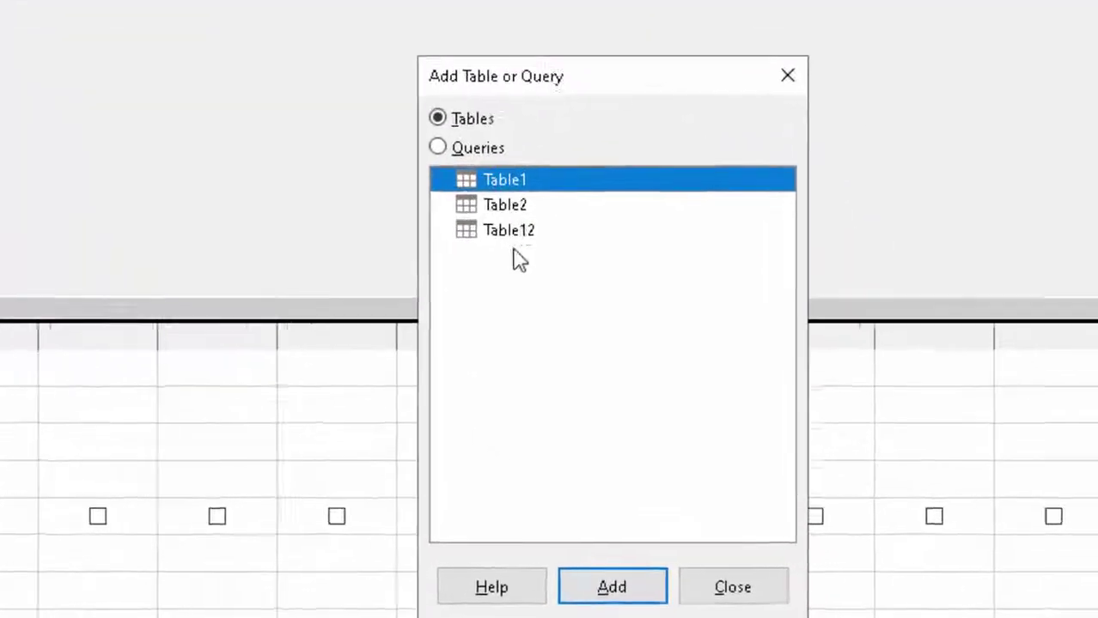
{"action": "left_click", "coordinate": [484, 194]}
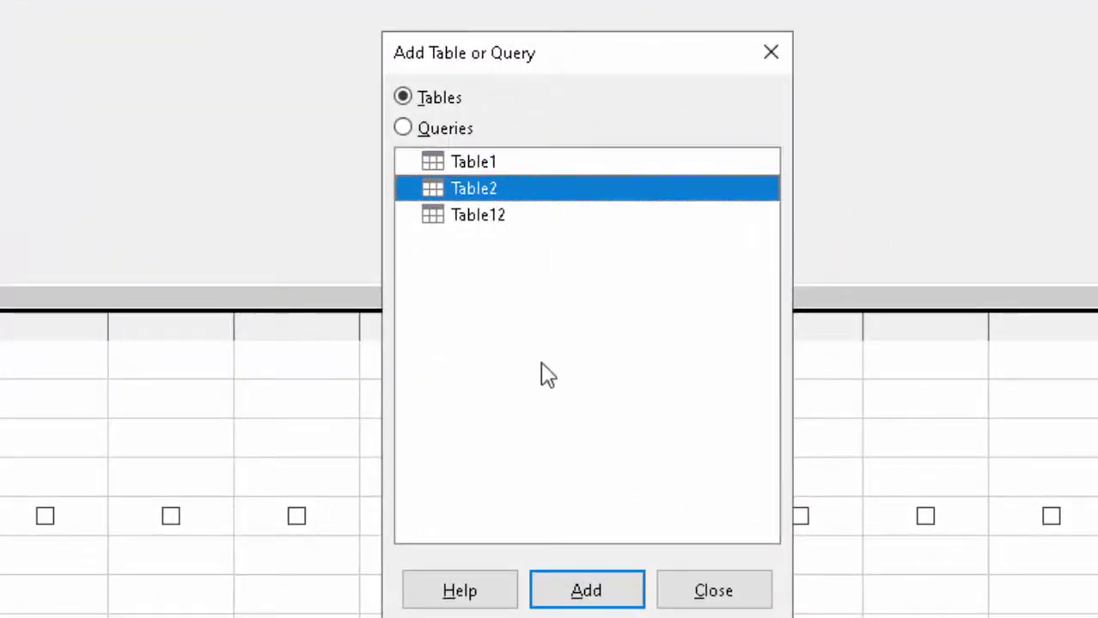
{"action": "left_click", "coordinate": [587, 591]}
{"action": "left_click", "coordinate": [713, 591]}
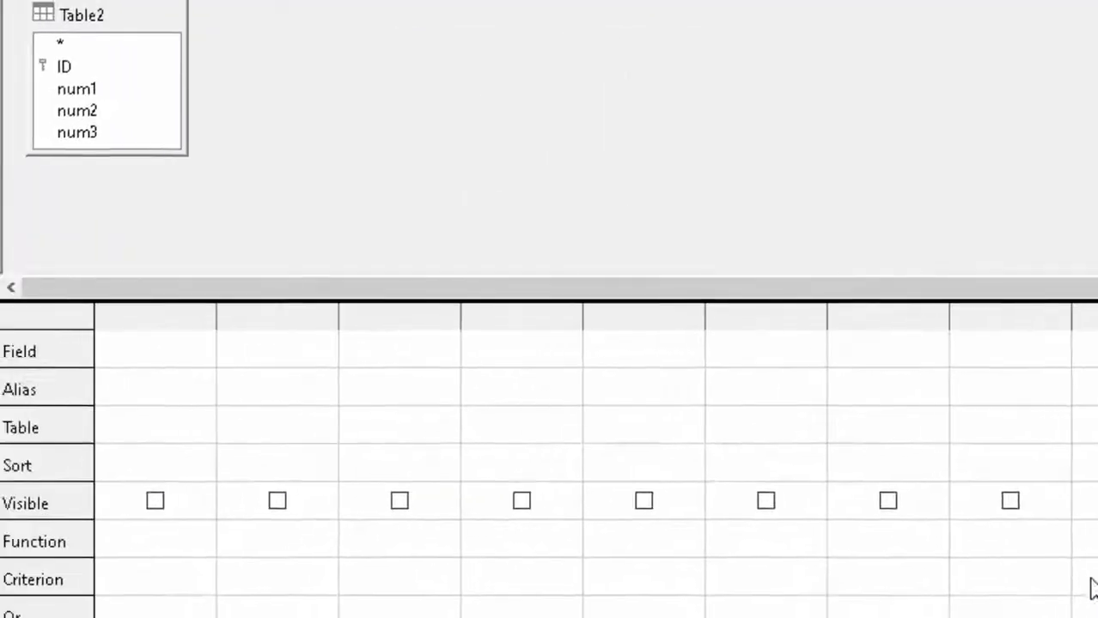
{"action": "double_click", "coordinate": [93, 68]}
{"action": "double_click", "coordinate": [95, 86]}
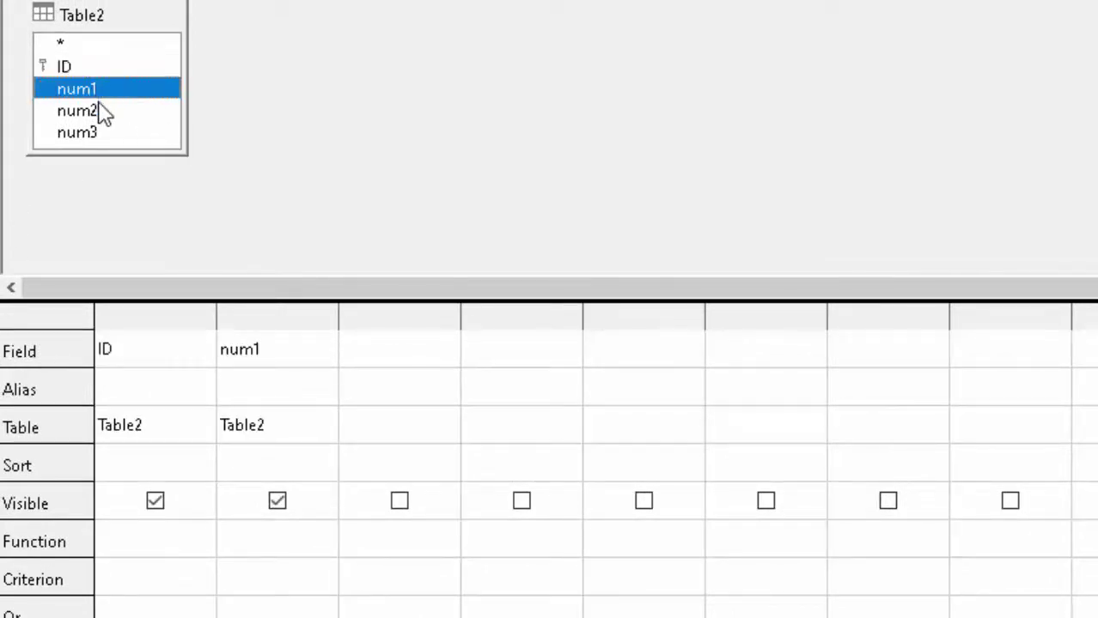
{"action": "double_click", "coordinate": [96, 111]}
Step: Add num3 to the query and widen the empty fifth column of the grid
{"action": "double_click", "coordinate": [102, 133]}
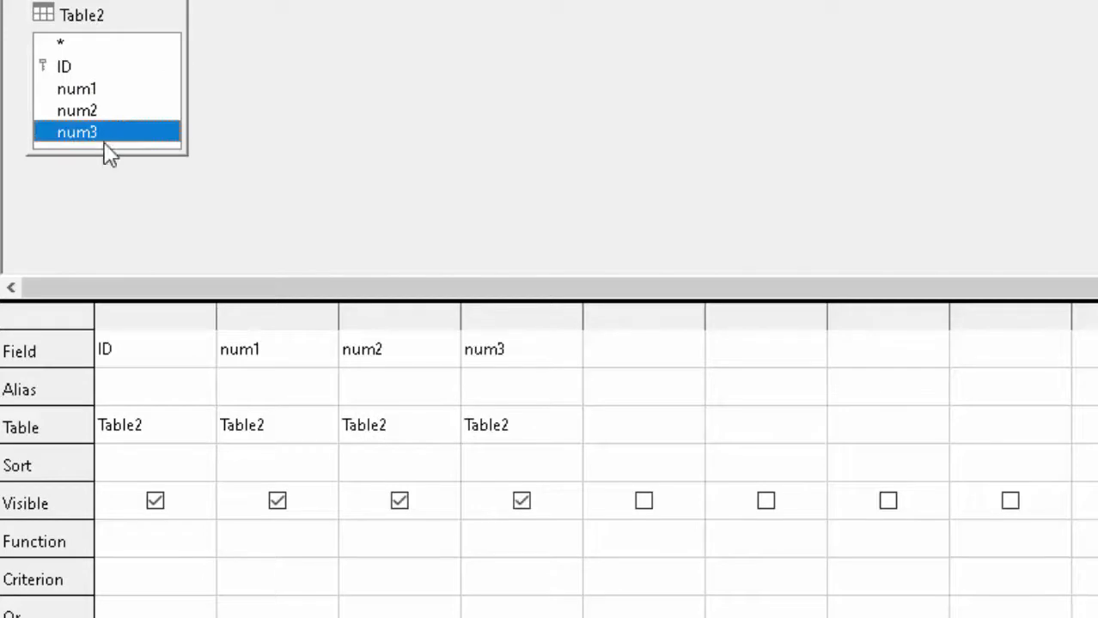
{"action": "left_click", "coordinate": [613, 360]}
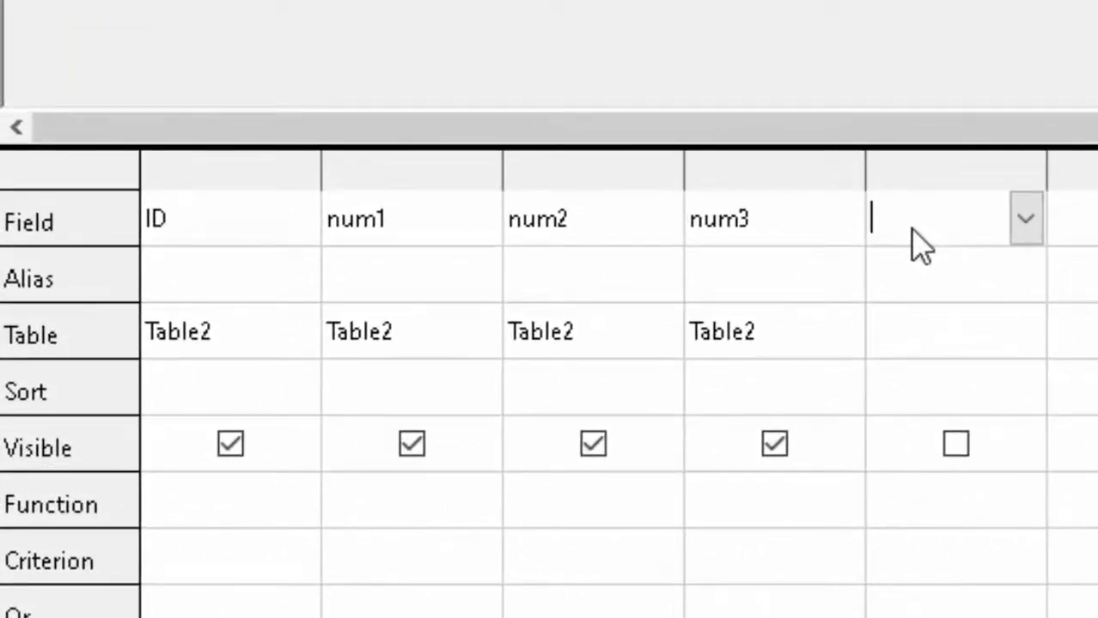
{"action": "type", "text": "Mu"}
{"action": "key", "text": "BackSpace"}
{"action": "key", "text": "BackSpace"}
{"action": "key", "text": "BackSpace"}
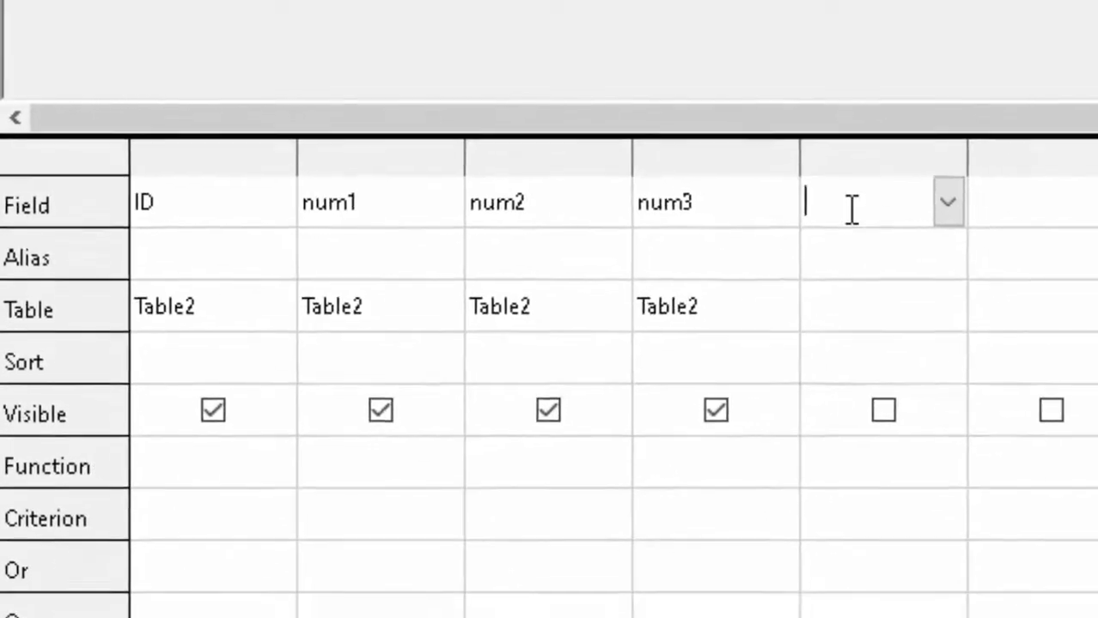
{"action": "left_click_drag", "start_coordinate": [963, 154], "coordinate": [1090, 154]}
{"action": "type", "text": "\"nu"}
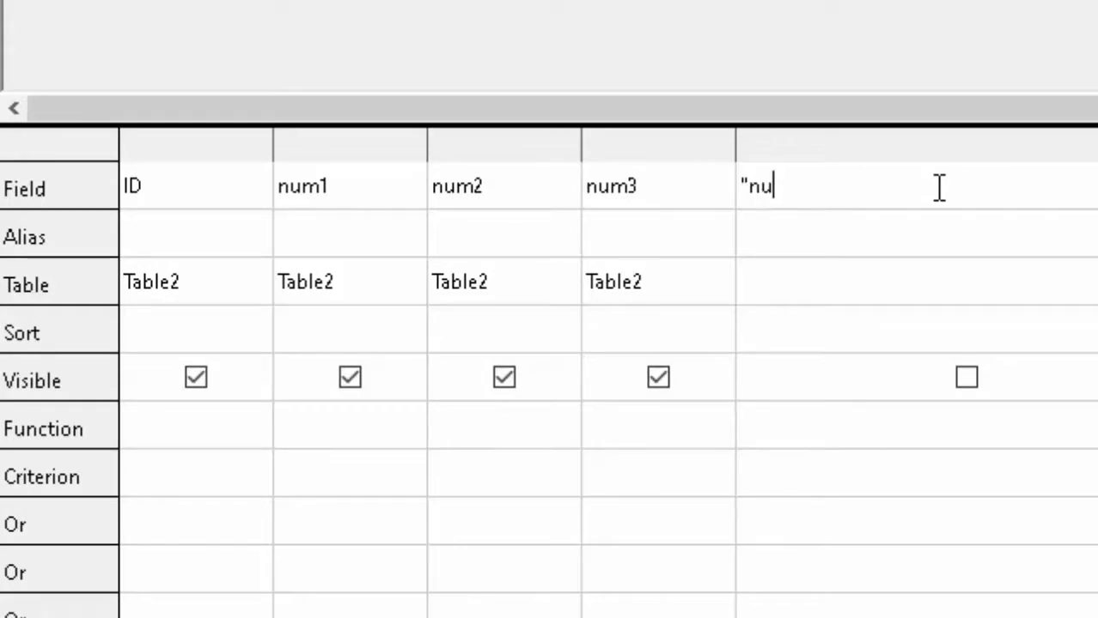
Step: Enter the expression "num1"*"num2"*"num3" as the fifth column's field
{"action": "type", "text": "m1"}
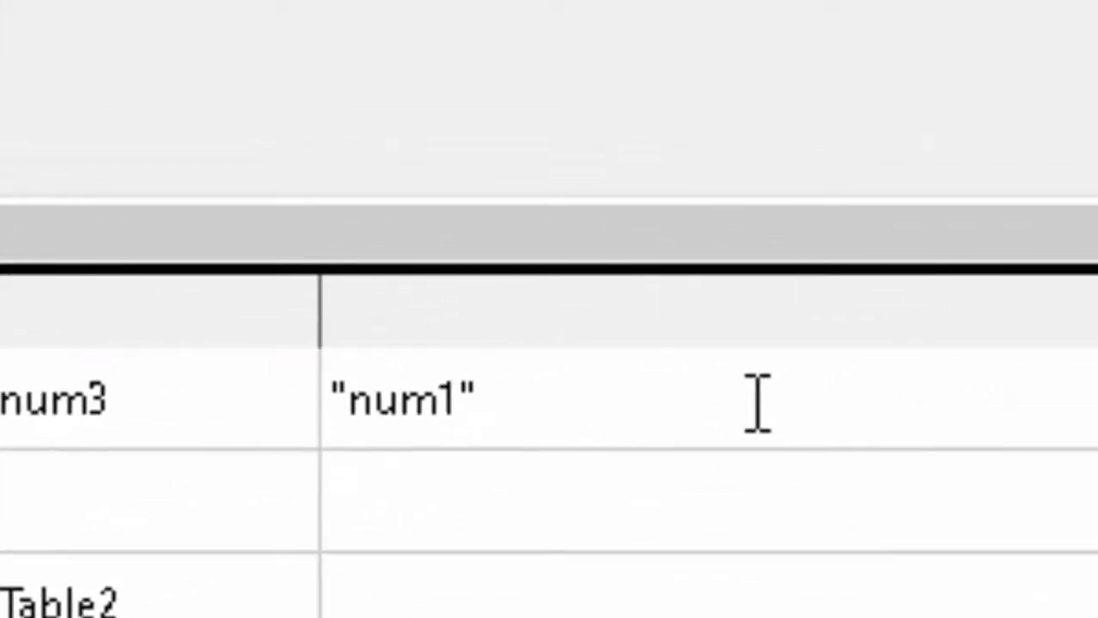
{"action": "type", "text": "*"}
{"action": "type", "text": "num2"}
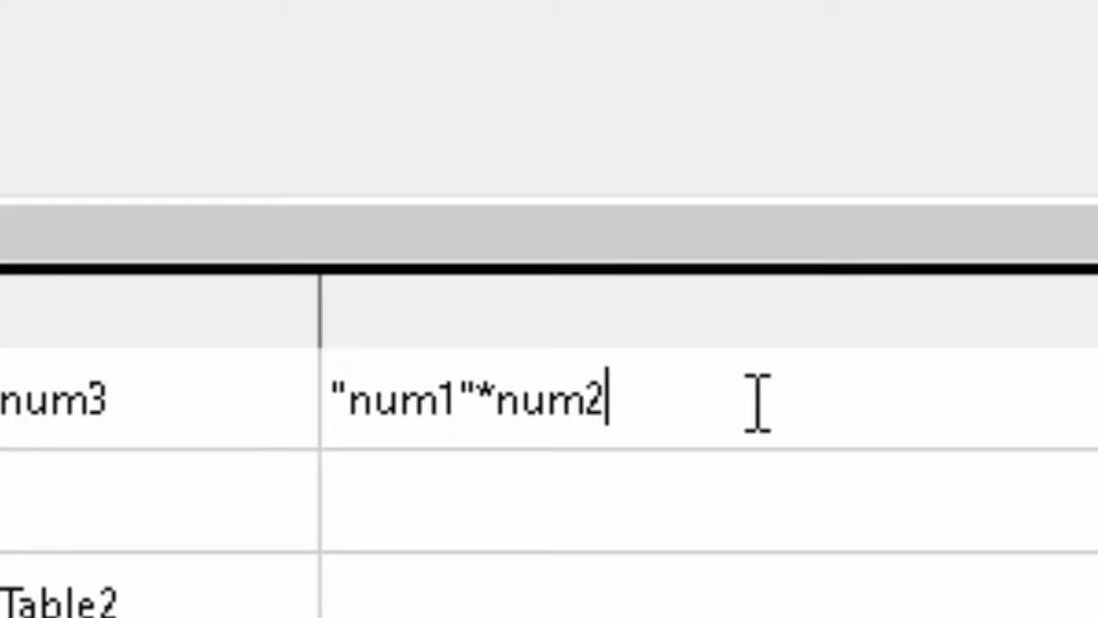
{"action": "type", "text": "\""}
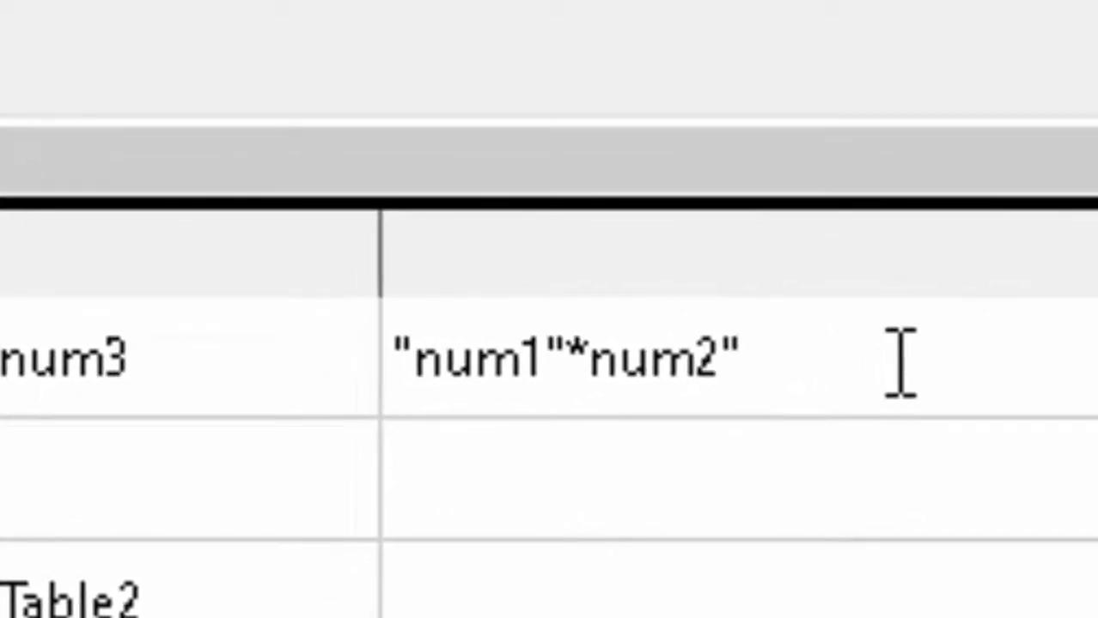
{"action": "left_click", "coordinate": [602, 399]}
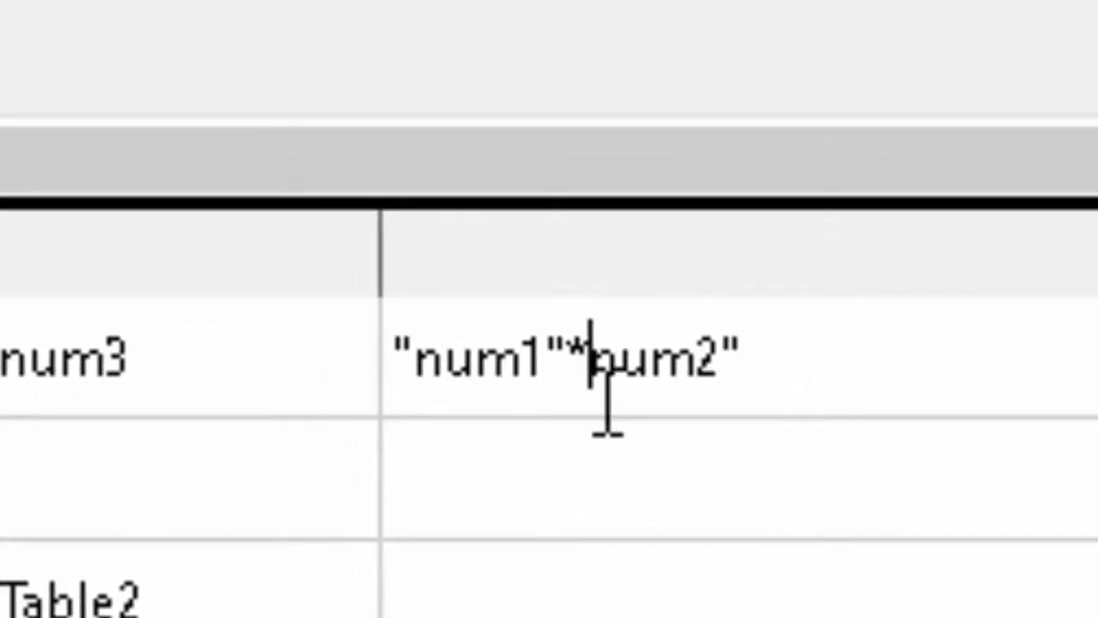
{"action": "type", "text": "\""}
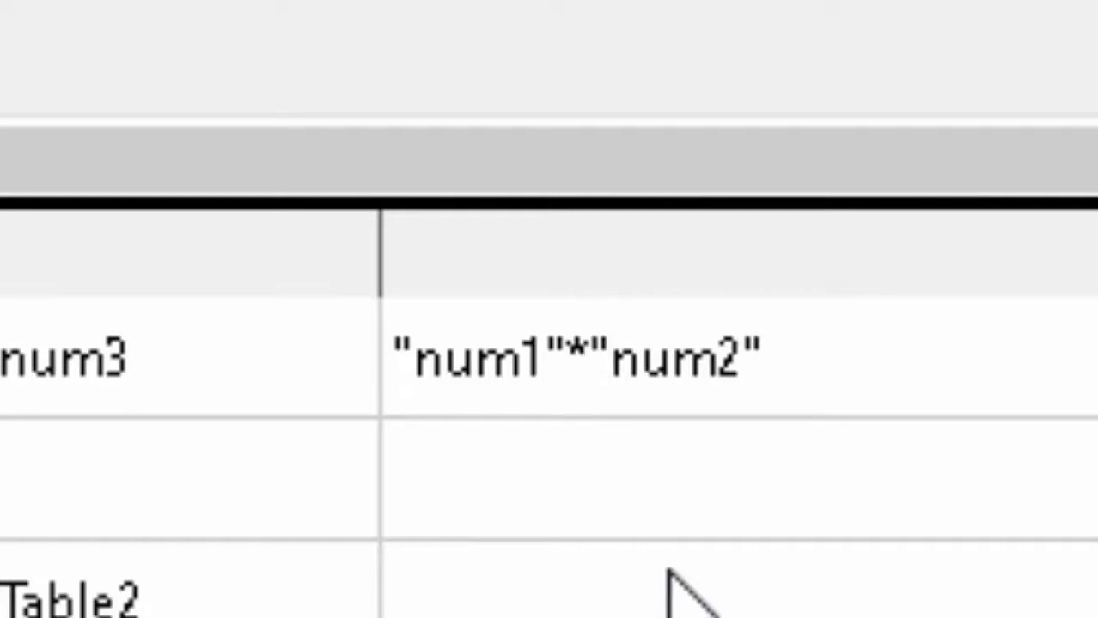
{"action": "left_click", "coordinate": [850, 348]}
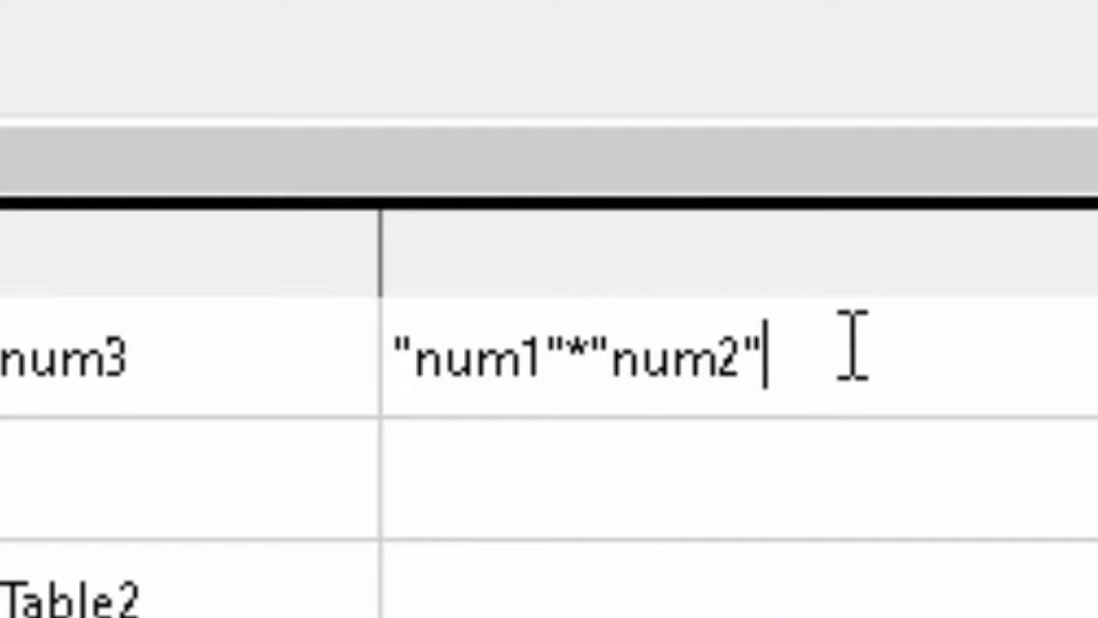
{"action": "type", "text": "*nu"}
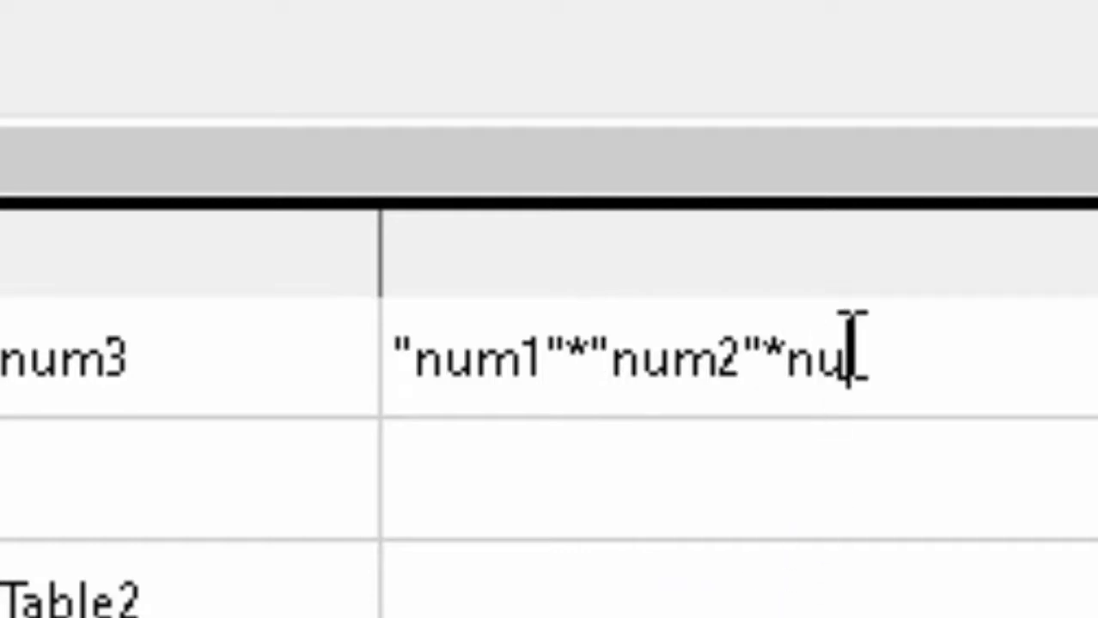
{"action": "type", "text": "m3"}
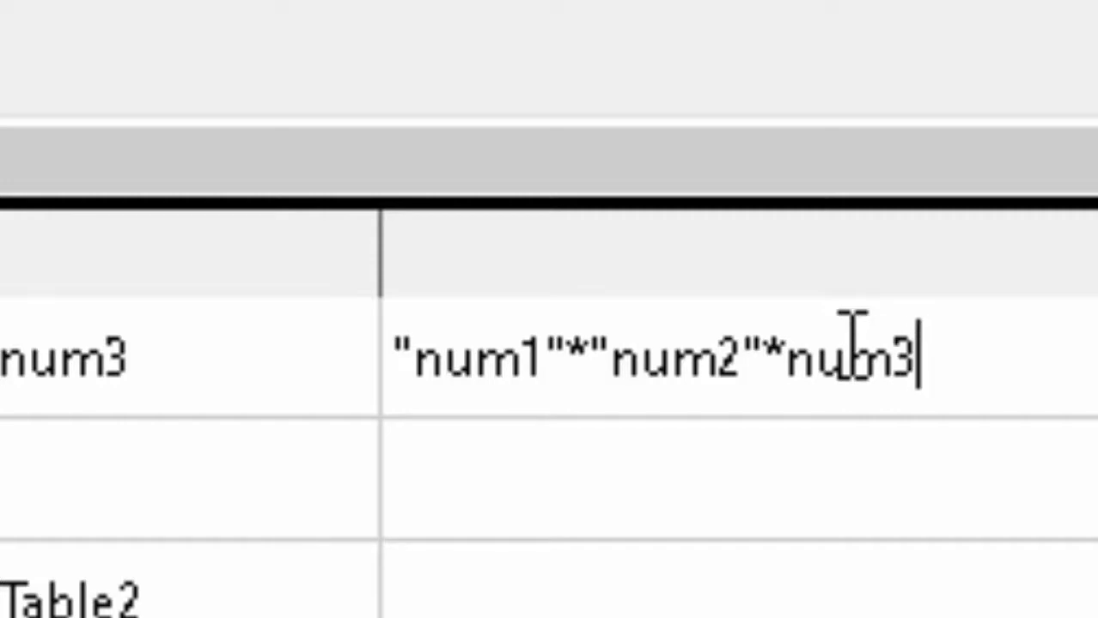
{"action": "type", "text": "\""}
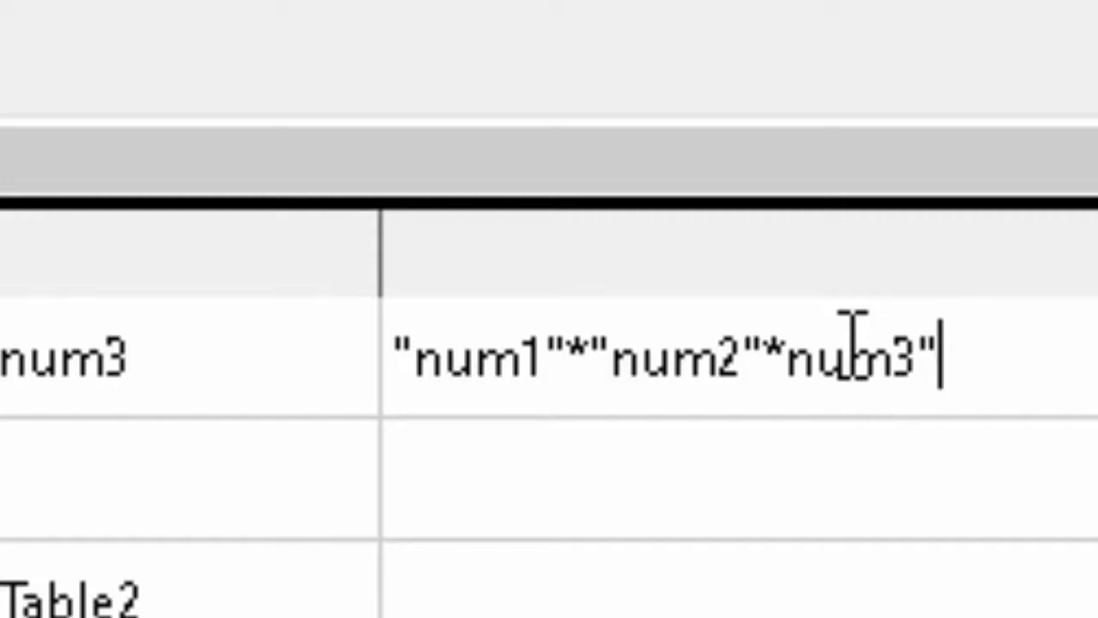
{"action": "left_click", "coordinate": [788, 359]}
{"action": "type", "text": "\""}
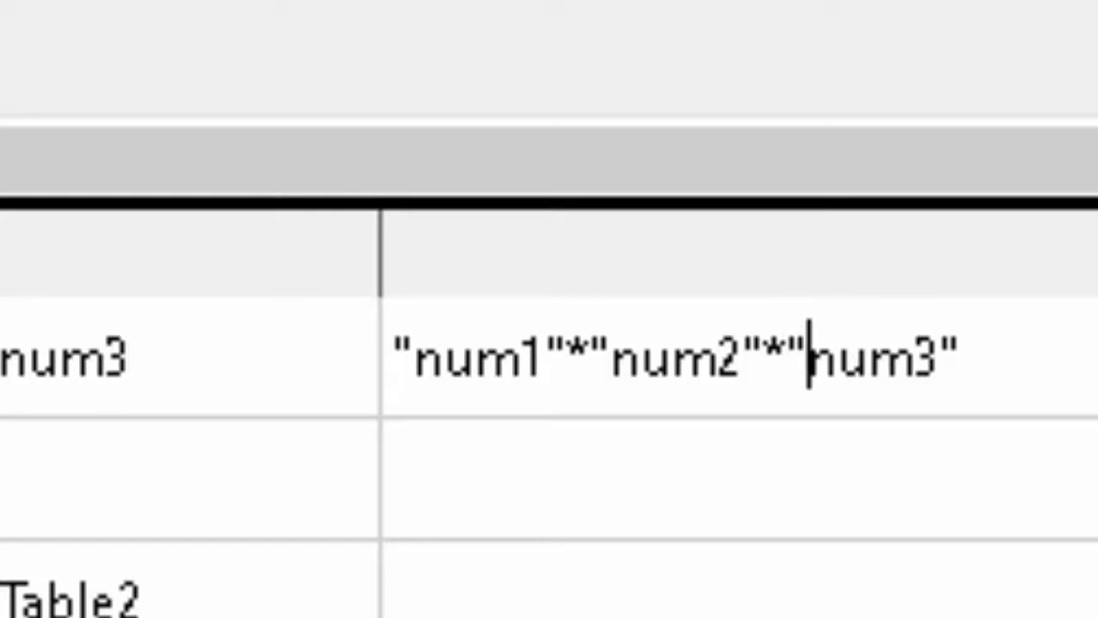
{"action": "left_click", "coordinate": [958, 359]}
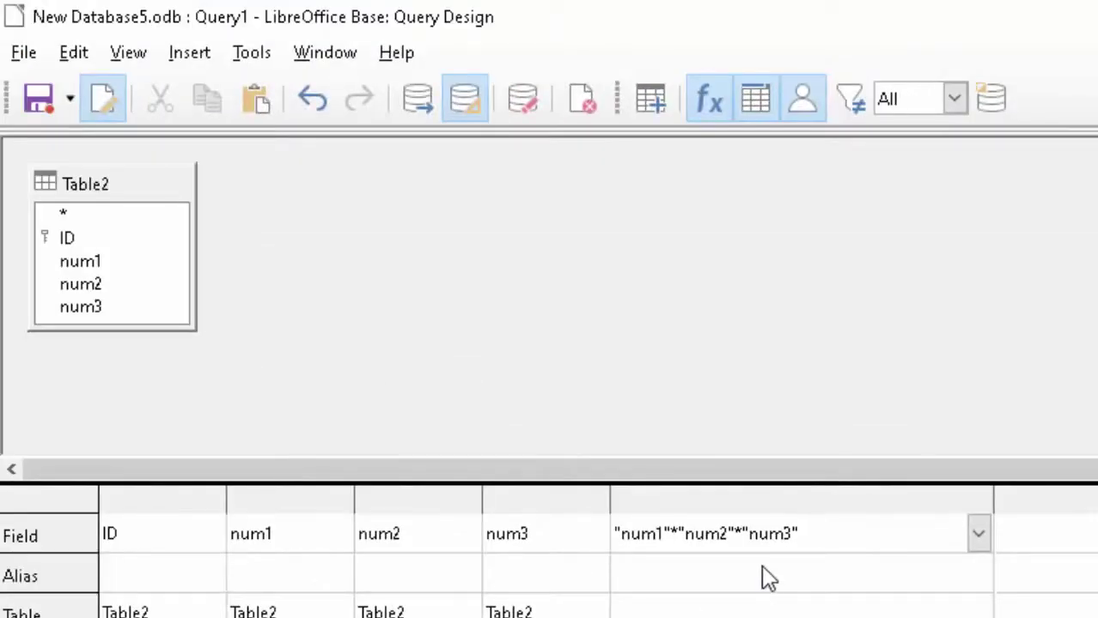
{"action": "left_click", "coordinate": [761, 571]}
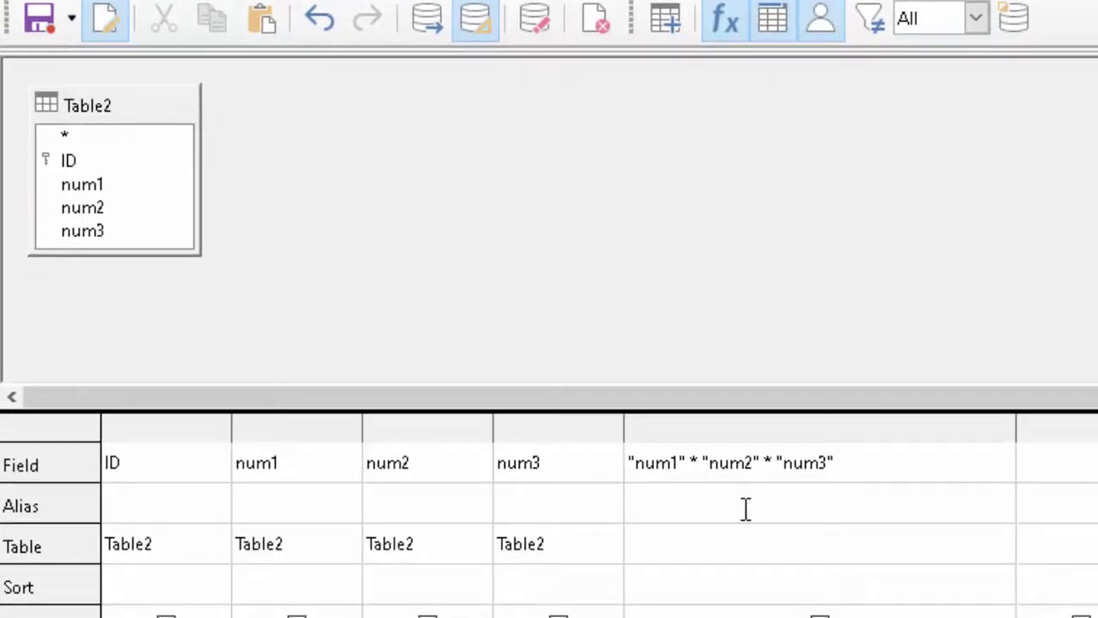
{"action": "left_click", "coordinate": [744, 499]}
Step: Alias the calculated column Multiply and save the query as Multiply
{"action": "type", "text": "Mul"}
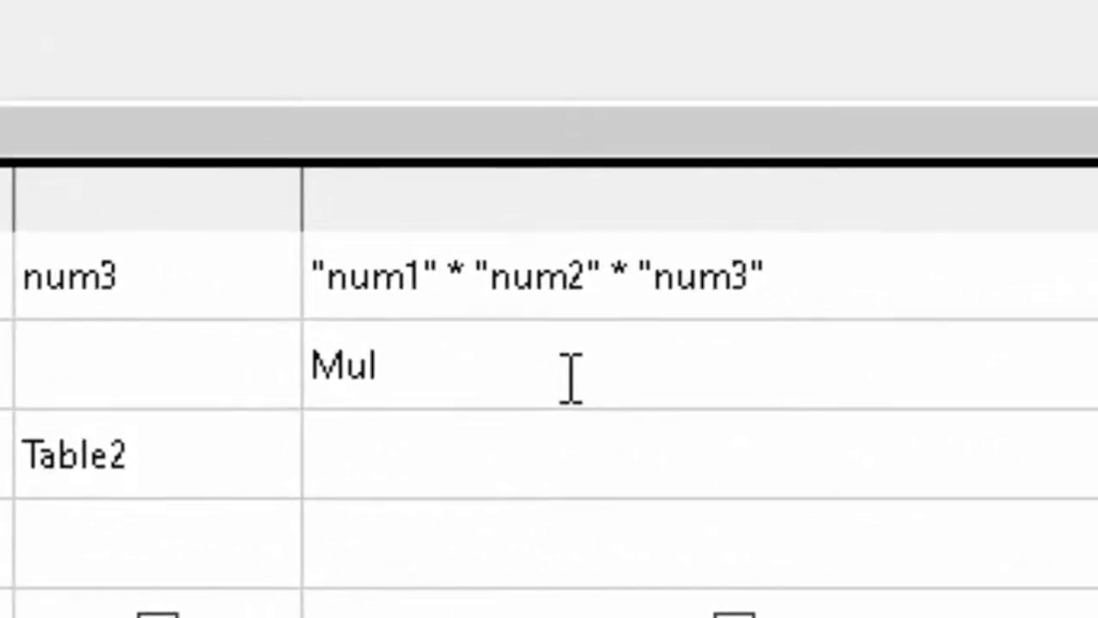
{"action": "type", "text": "tipl"}
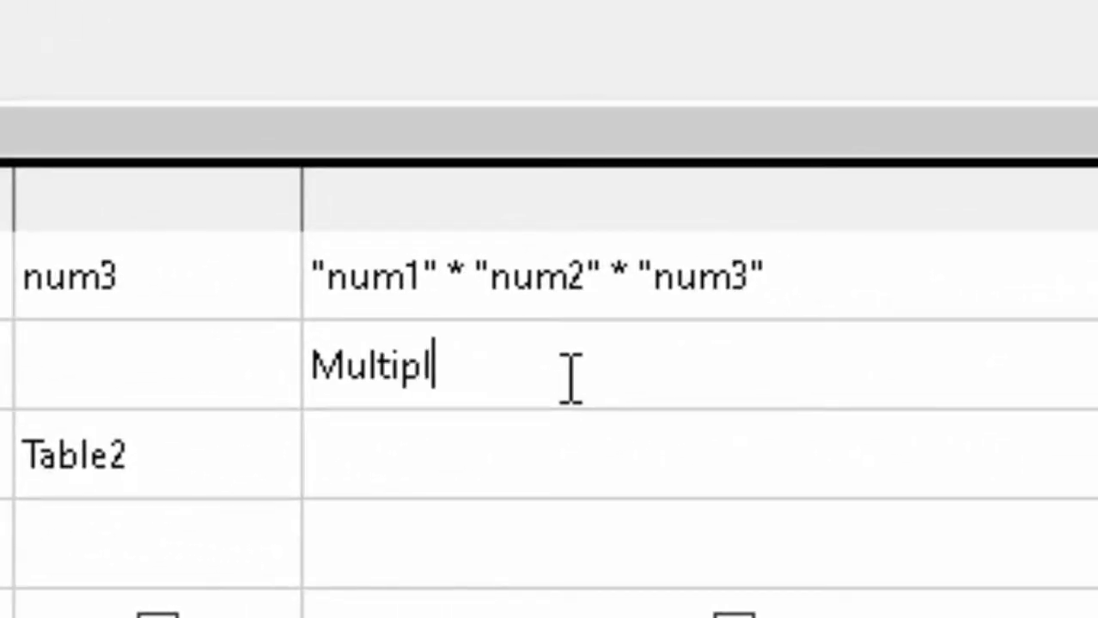
{"action": "type", "text": "y"}
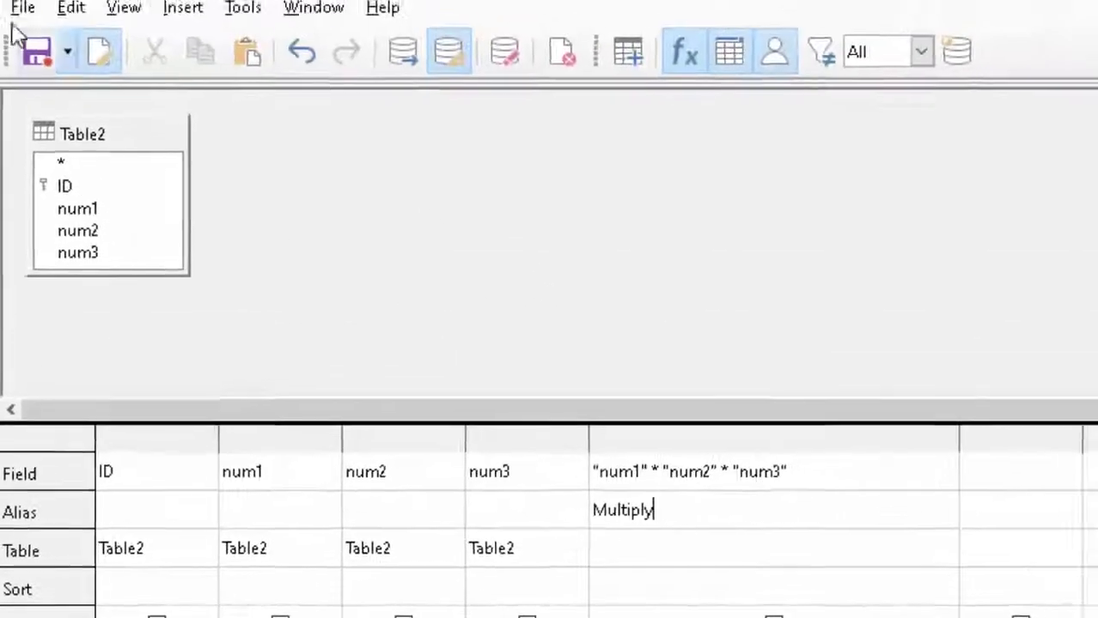
{"action": "left_click", "coordinate": [36, 52]}
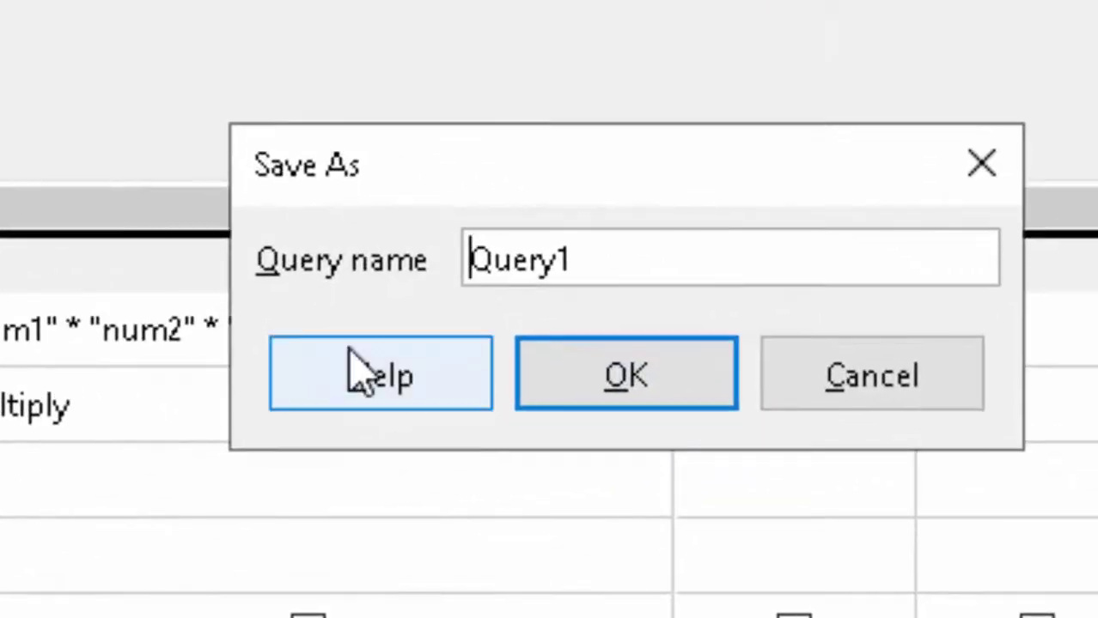
{"action": "left_click_drag", "start_coordinate": [629, 245], "coordinate": [44, 245]}
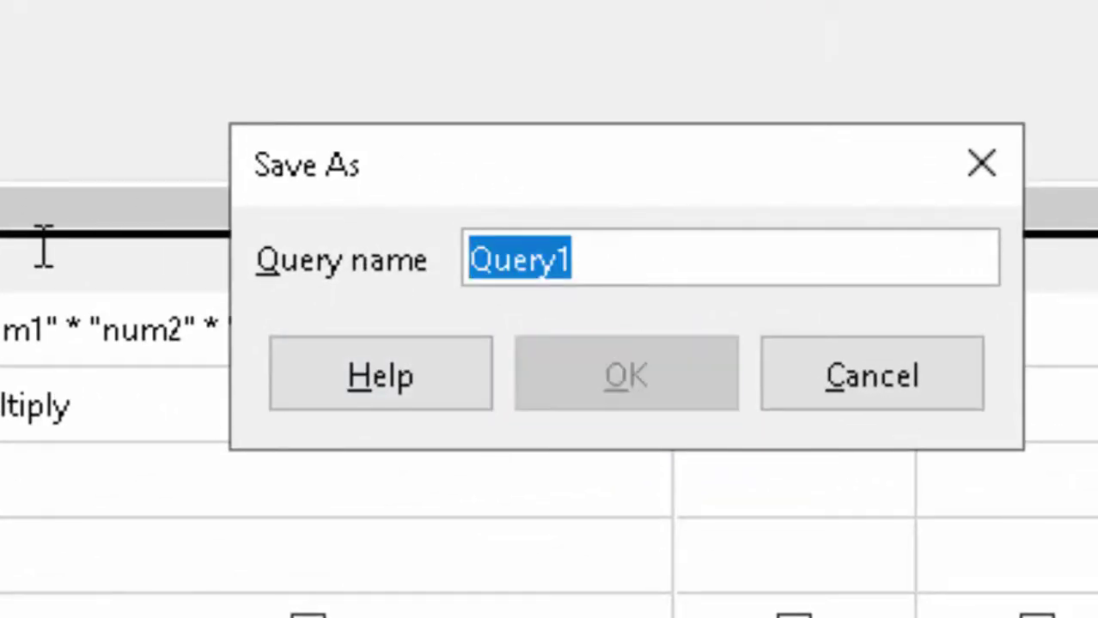
{"action": "key", "text": "BackSpace"}
{"action": "type", "text": "Mul"}
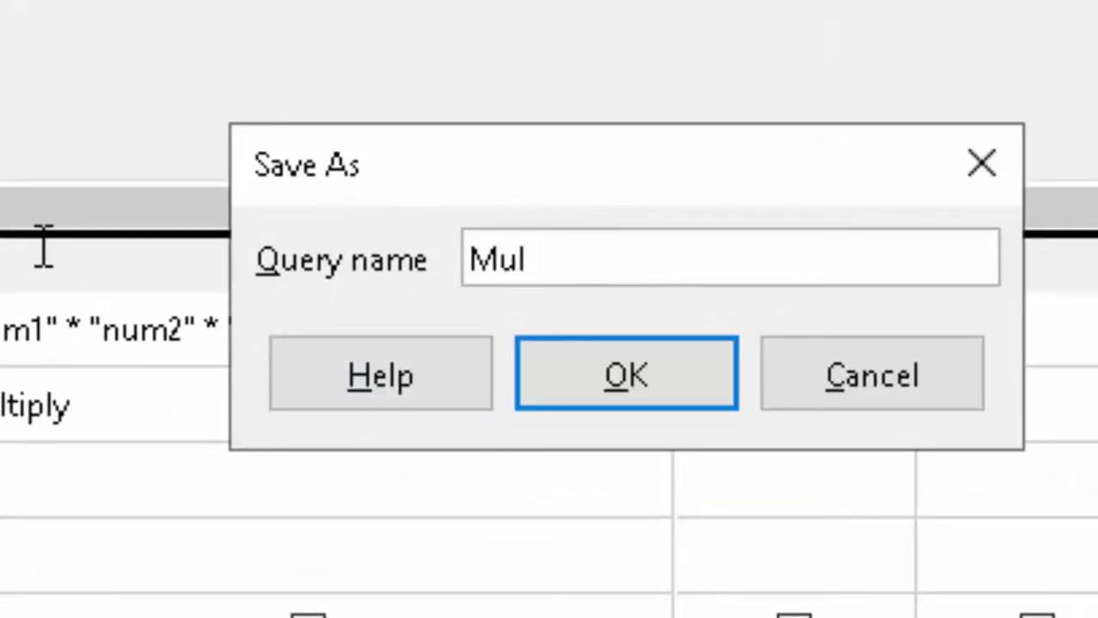
{"action": "type", "text": "tipl"}
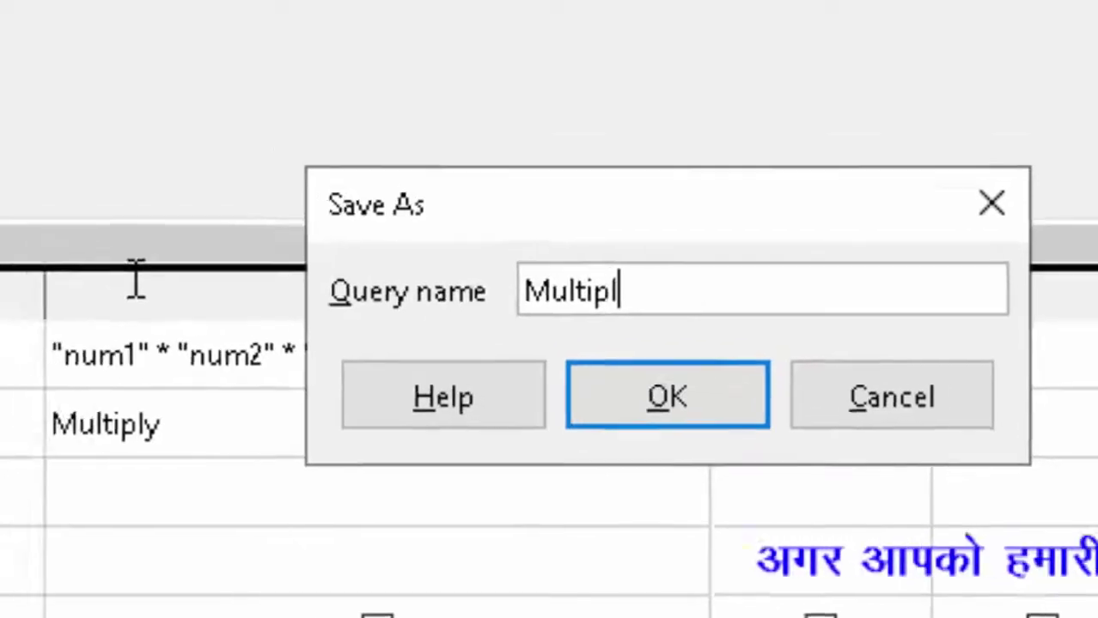
{"action": "type", "text": "y"}
{"action": "key", "text": "Return"}
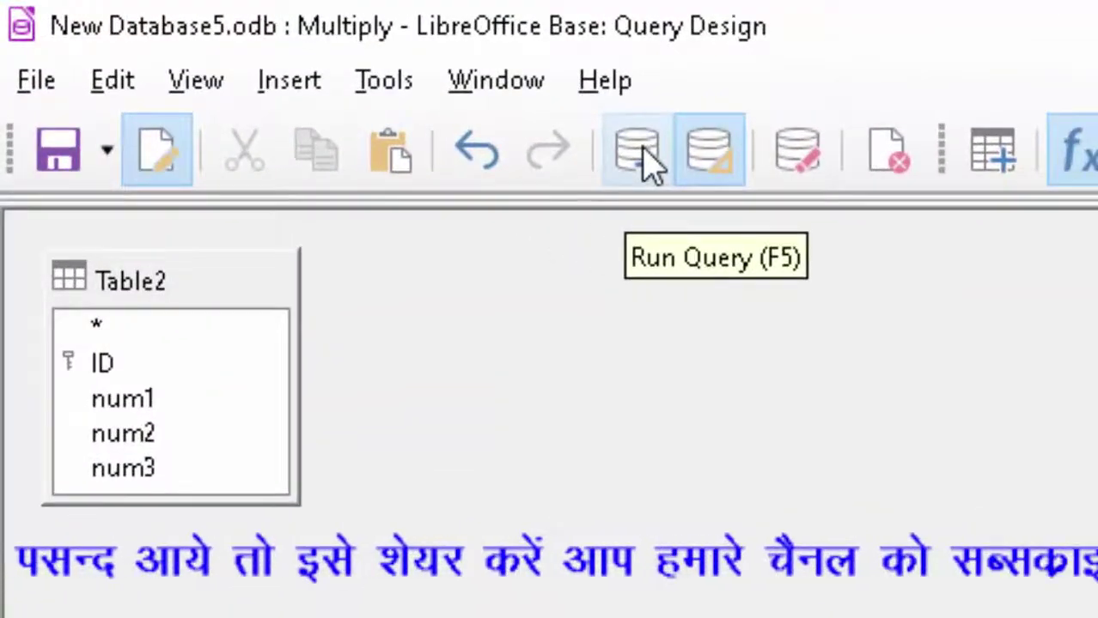
Step: Run the Multiply query to show products 270, 56 and 46, then select the new-record row
{"action": "left_click", "coordinate": [645, 159]}
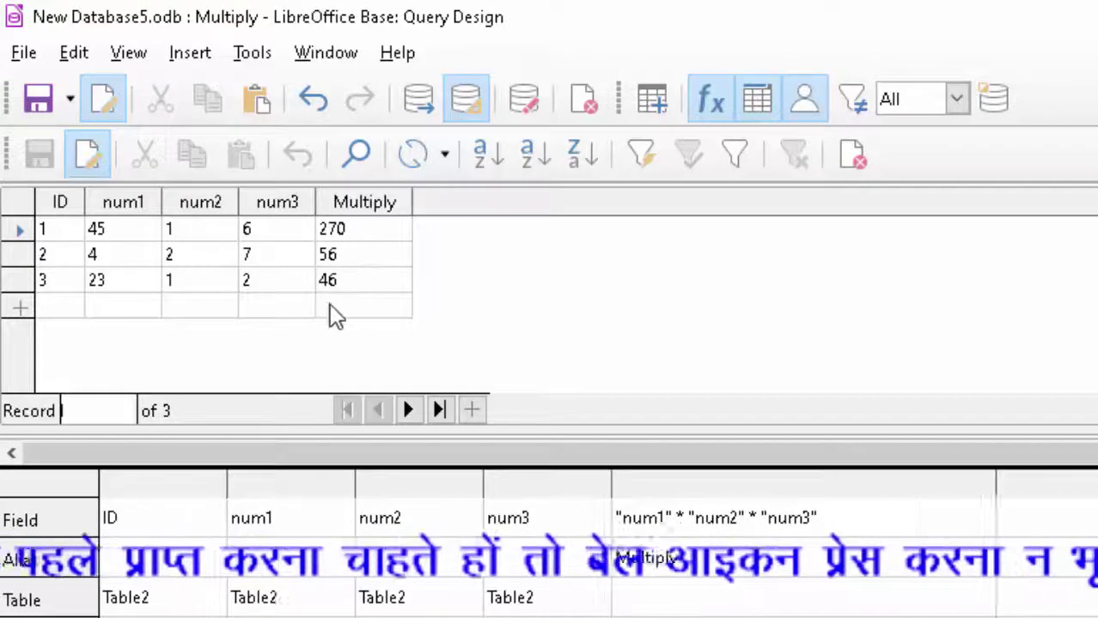
{"action": "left_click", "coordinate": [67, 311]}
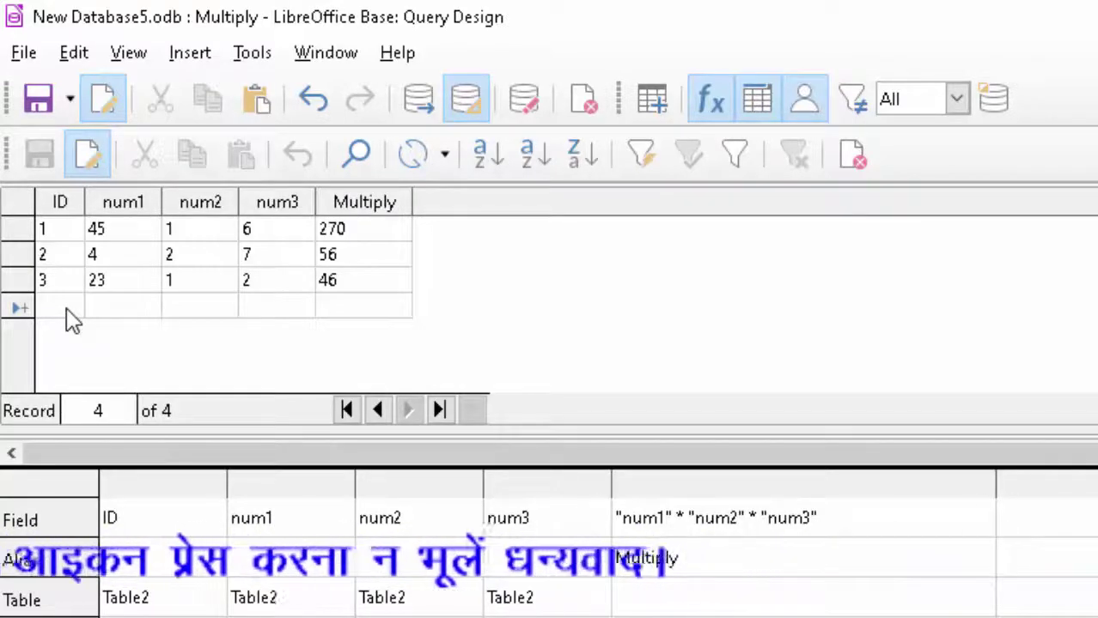
Step: Add record 4 (3, 2, 2) and record 5 with values 3, 6, 8
{"action": "type", "text": "4"}
{"action": "type", "text": "3"}
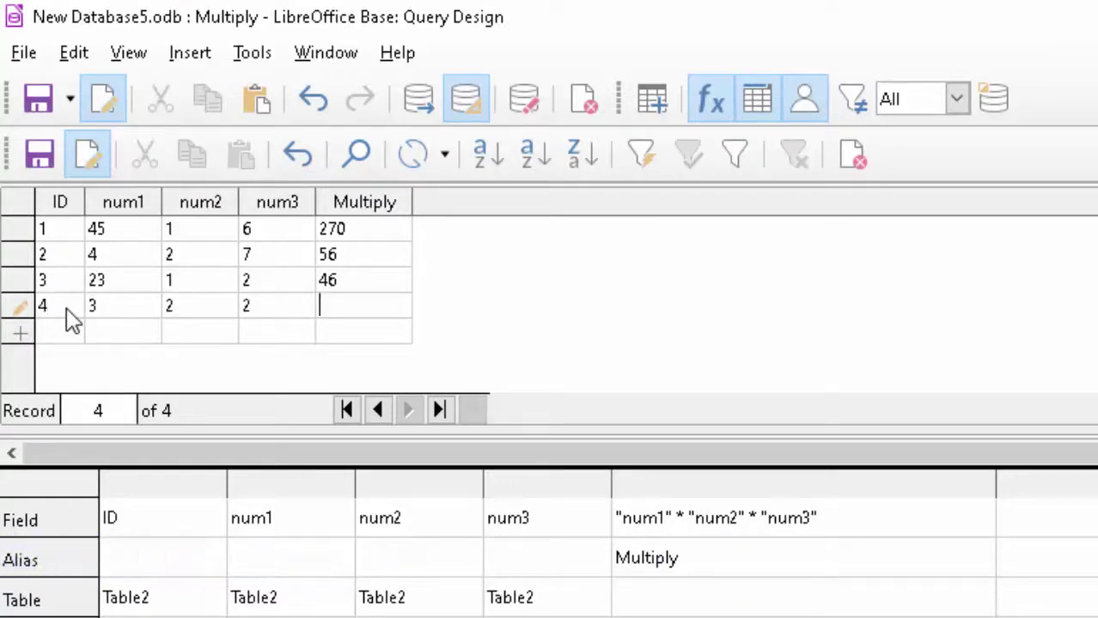
{"action": "key", "text": "Return"}
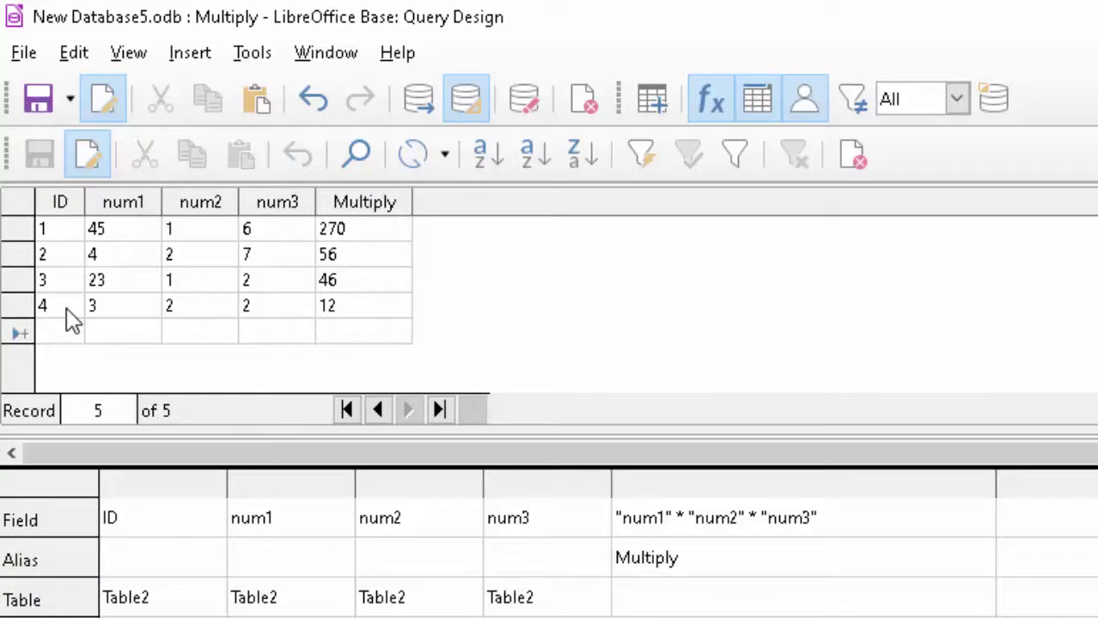
{"action": "type", "text": "5"}
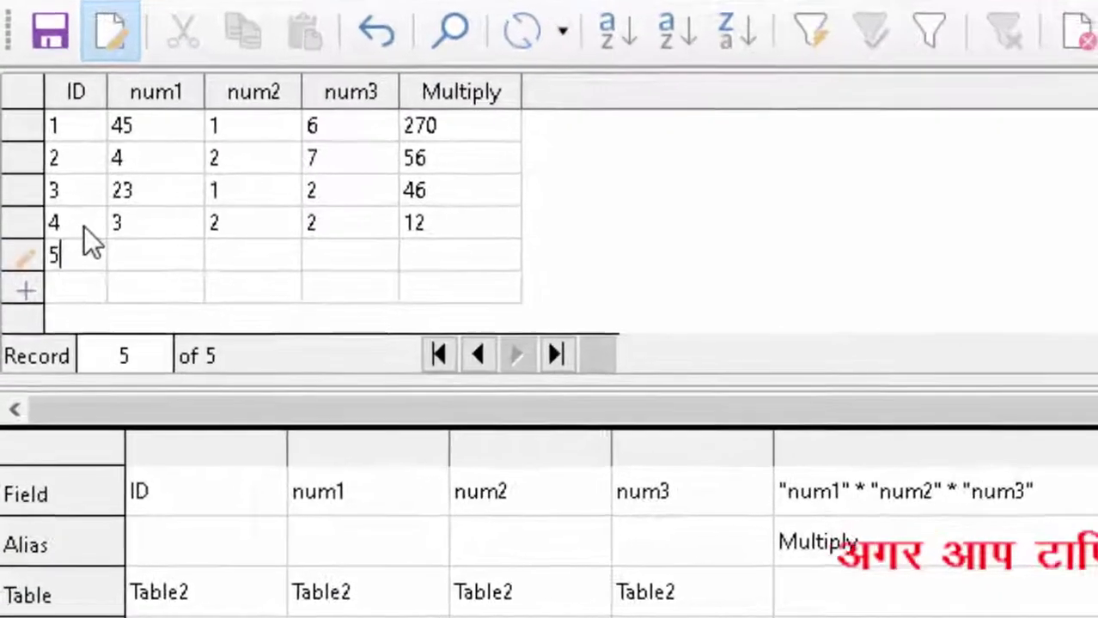
{"action": "key", "text": "Tab"}
{"action": "type", "text": "3"}
{"action": "key", "text": "Tab"}
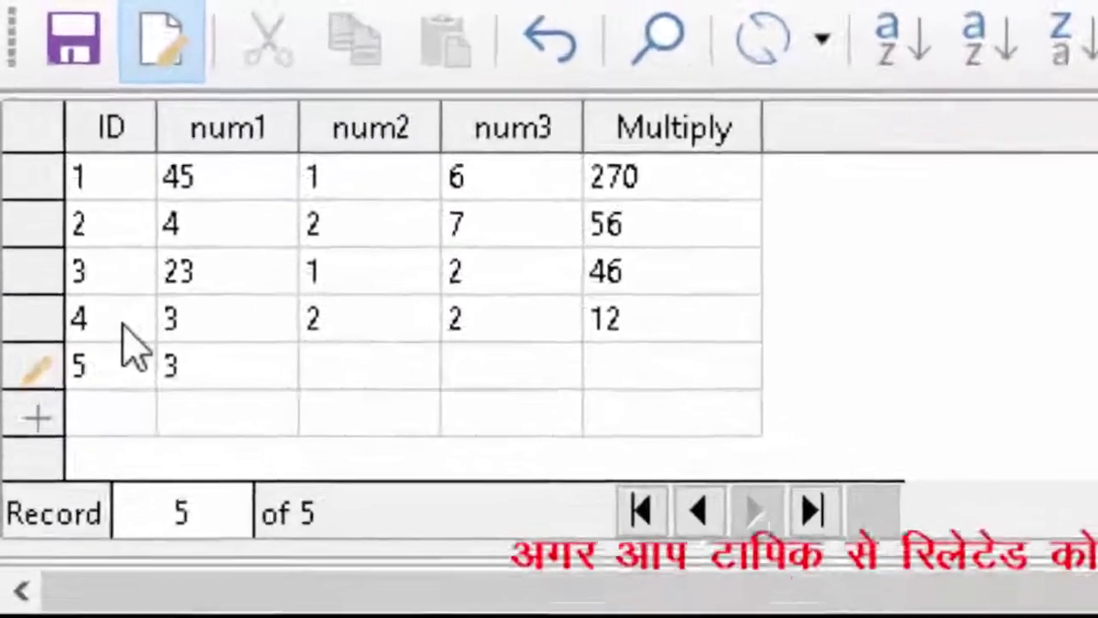
{"action": "type", "text": "6"}
{"action": "key", "text": "Tab"}
{"action": "type", "text": "8"}
{"action": "key", "text": "Tab"}
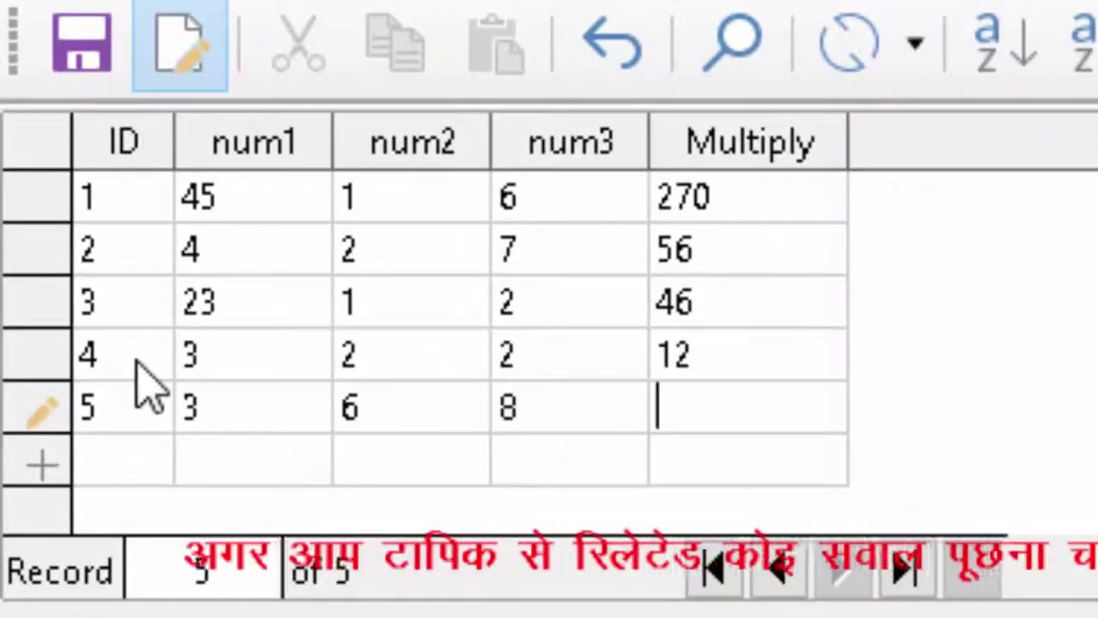
{"action": "key", "text": "Return"}
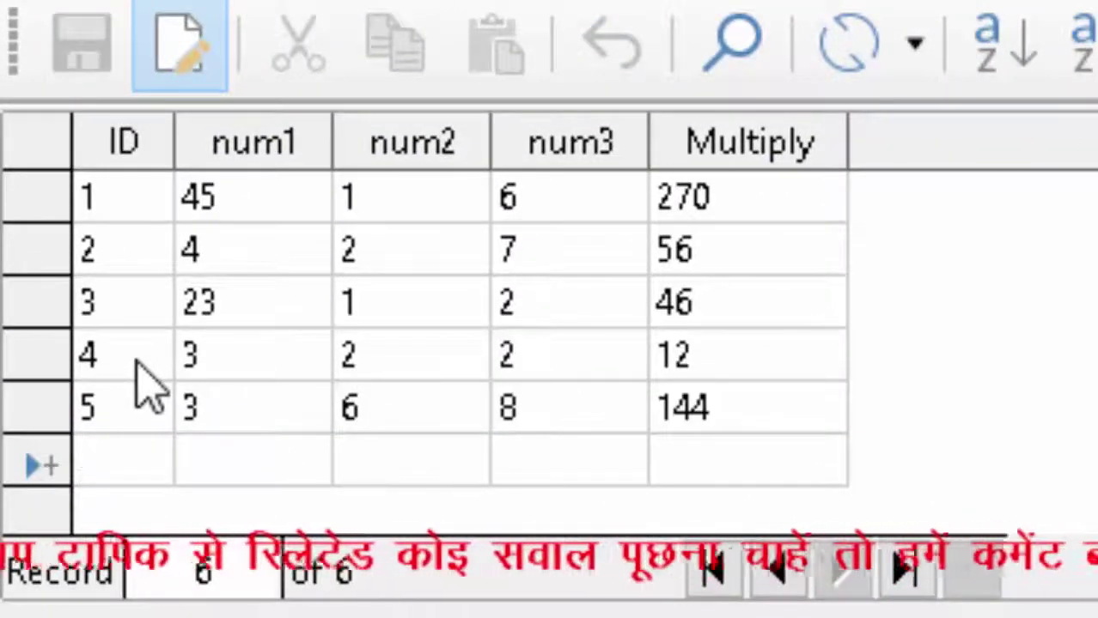
Step: Add record 6 with values 12, 4, 1, giving a product of 48
{"action": "type", "text": "6"}
{"action": "key", "text": "Tab"}
{"action": "type", "text": "12"}
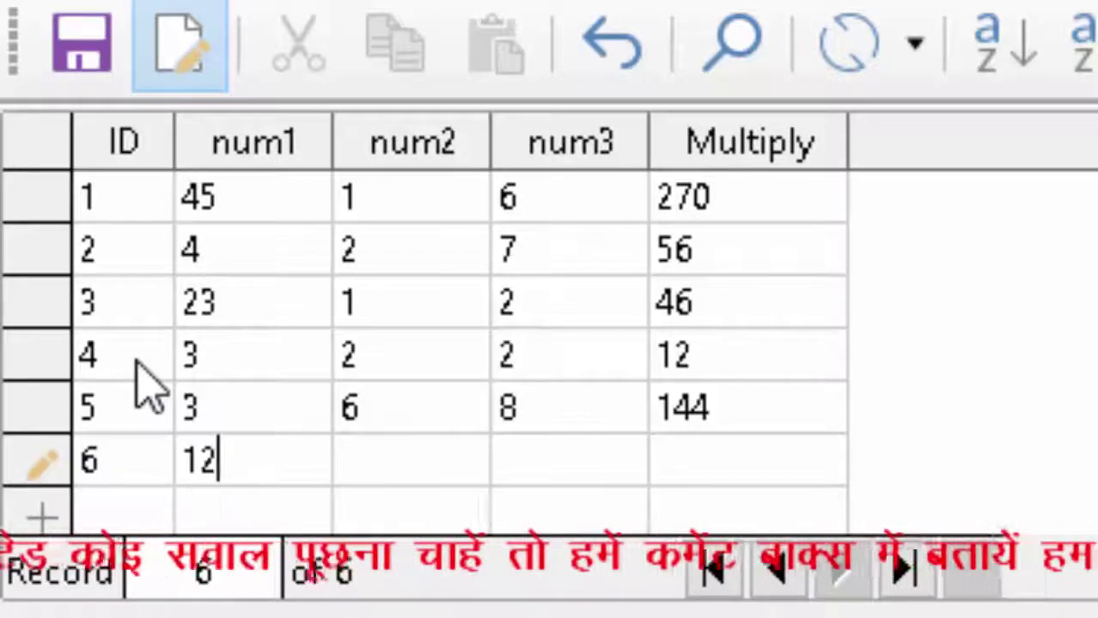
{"action": "key", "text": "Tab"}
{"action": "type", "text": "4"}
{"action": "key", "text": "Tab"}
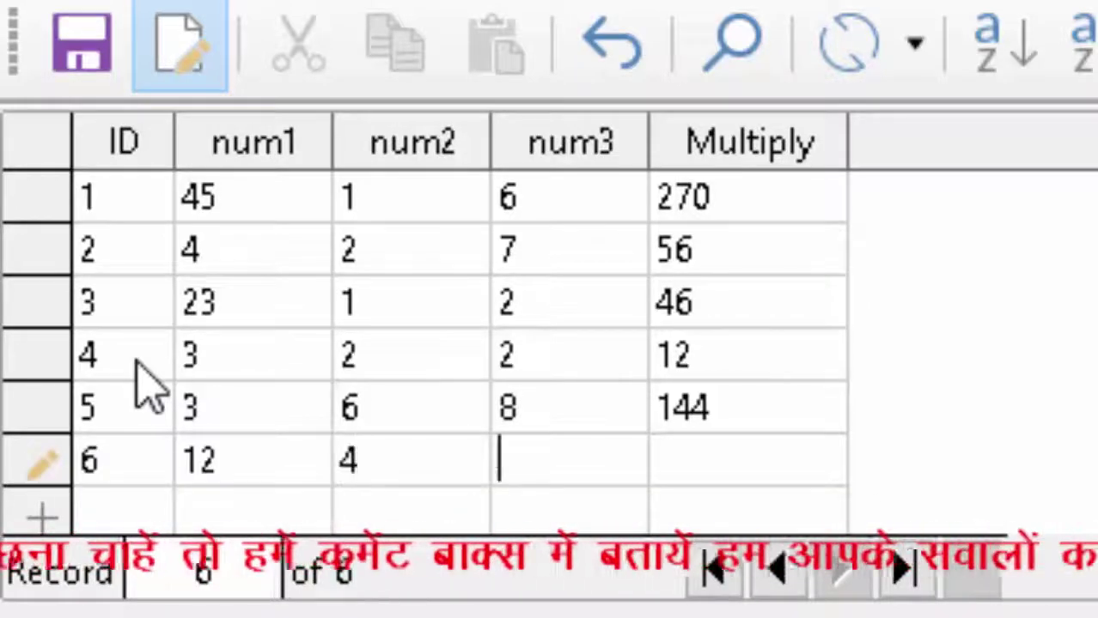
{"action": "type", "text": "1"}
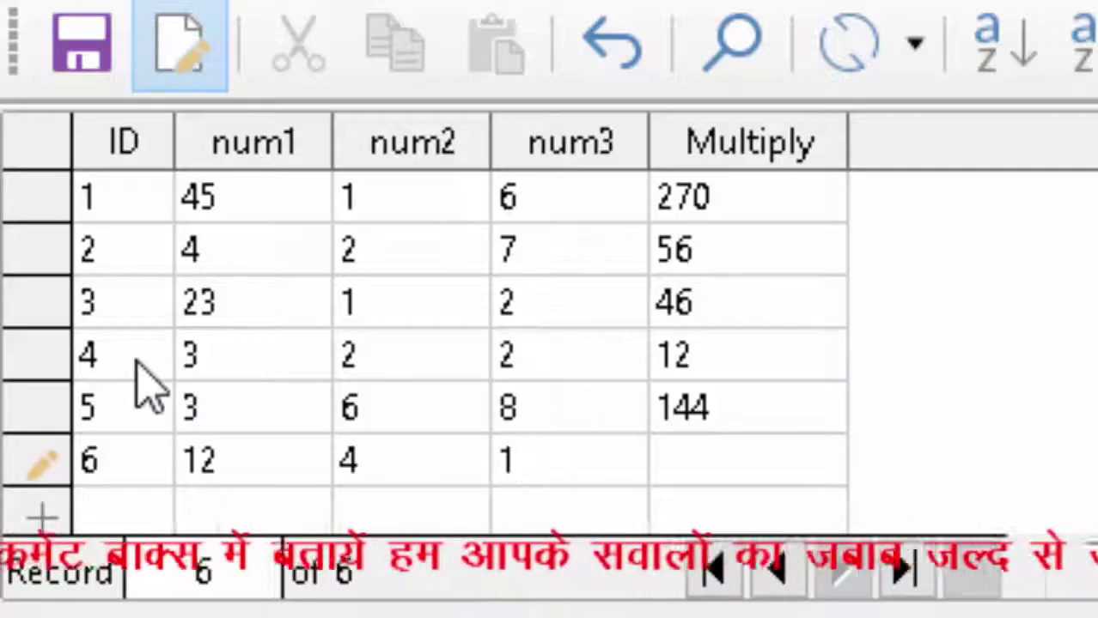
{"action": "key", "text": "Tab"}
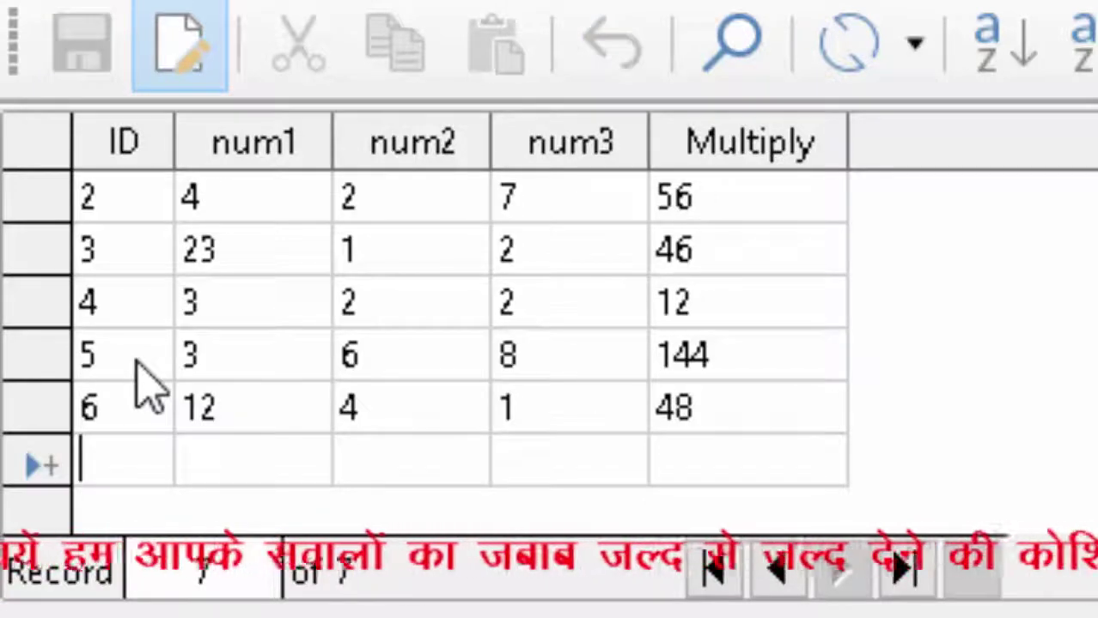